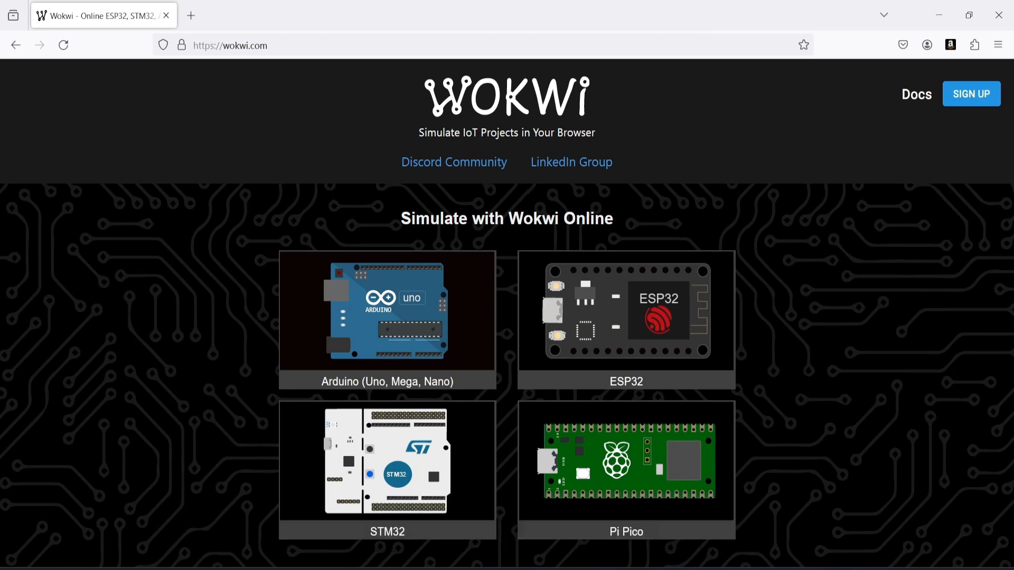
Start a new Arduino Uno project from scratch in the online simulator
click(391, 327)
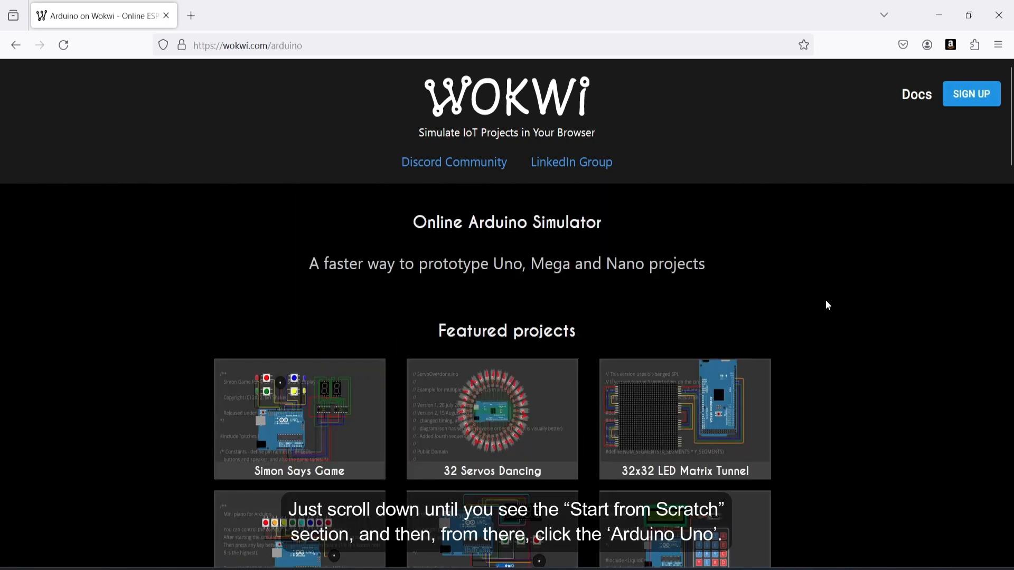
scroll(828, 305, down, 4)
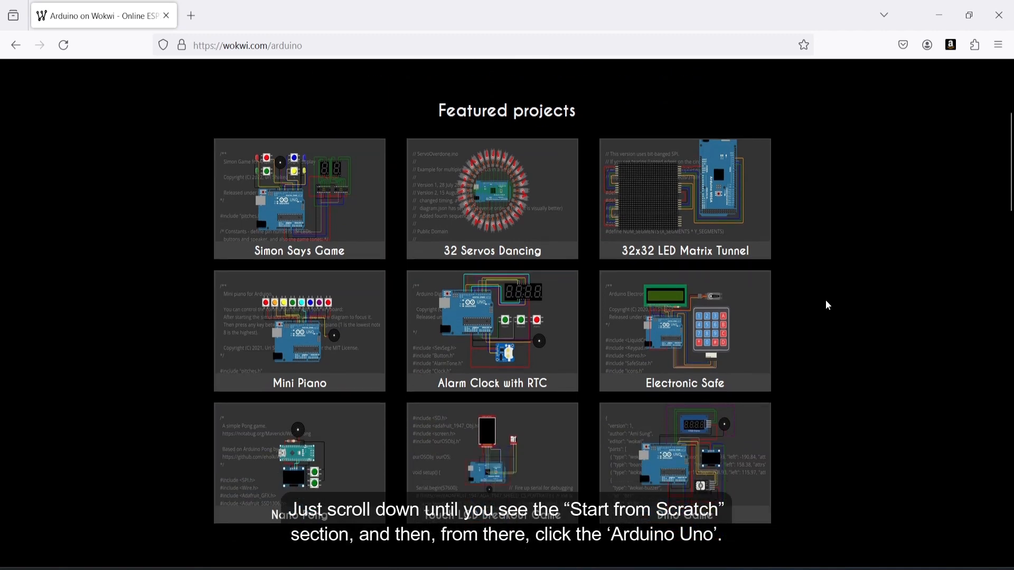
scroll(826, 301, down, 7)
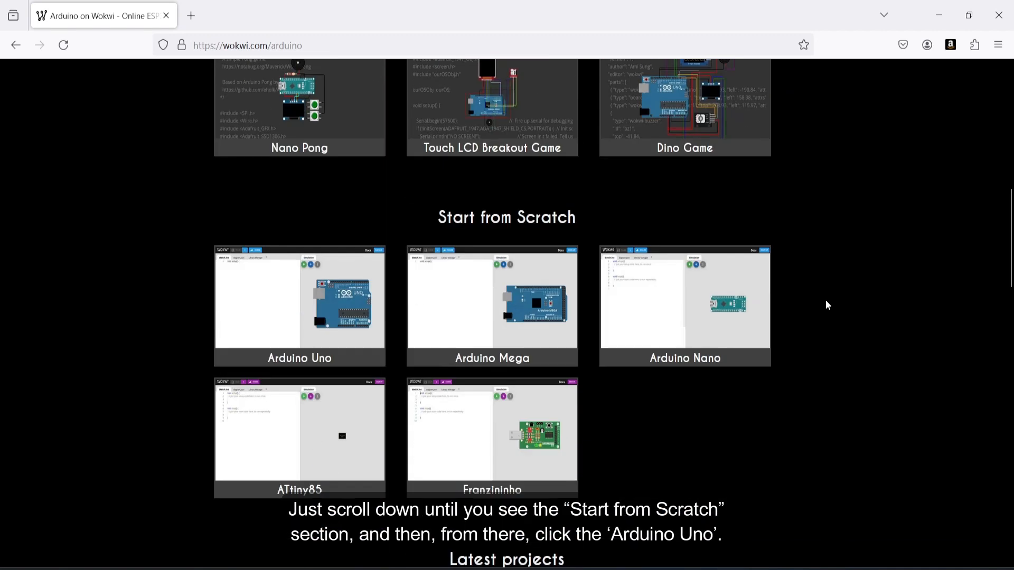
scroll(828, 305, down, 2)
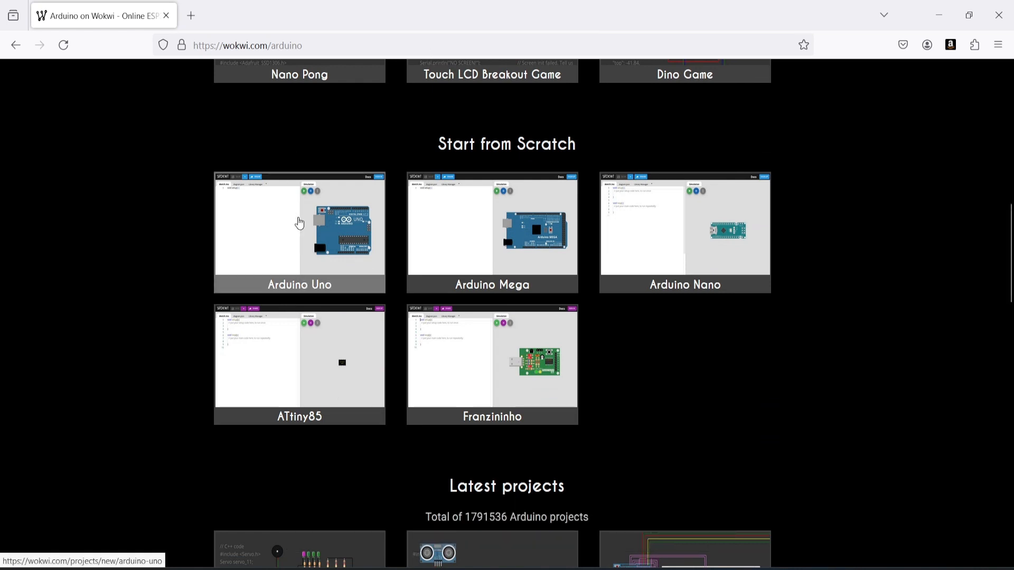
click(300, 224)
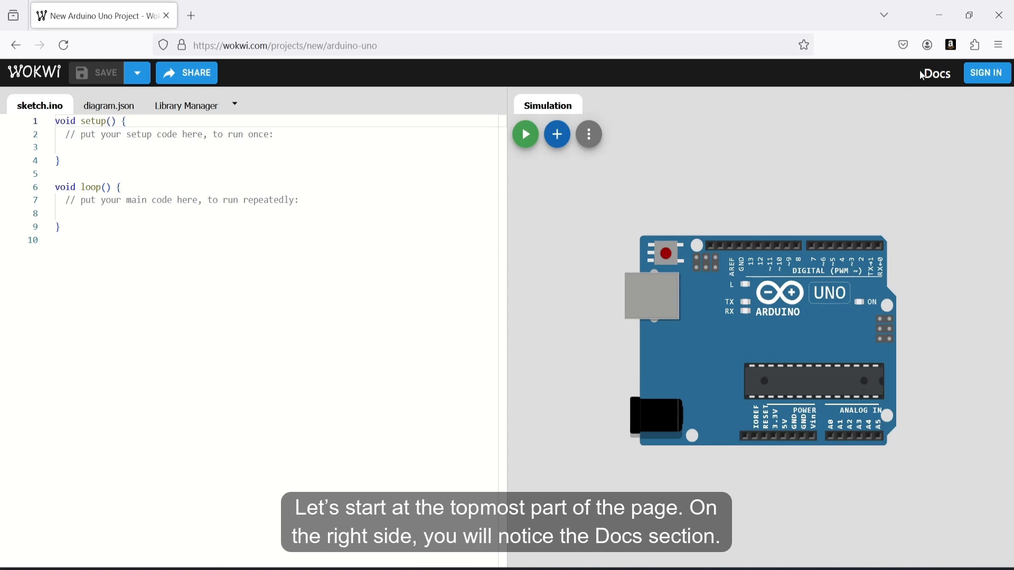
Open the documentation, read through its welcome page, and close the documentation tab
click(940, 74)
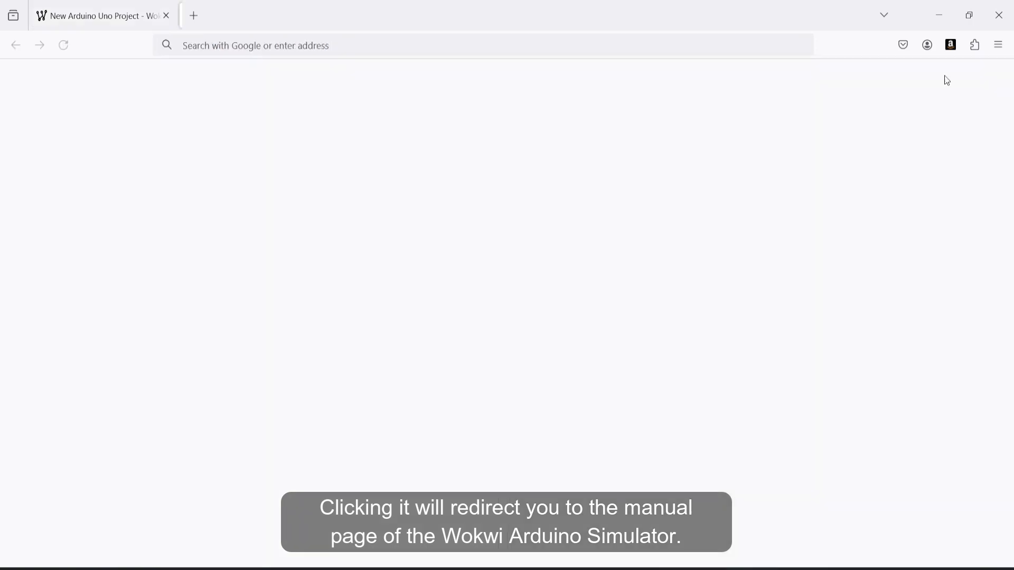
scroll(697, 136, down, 3)
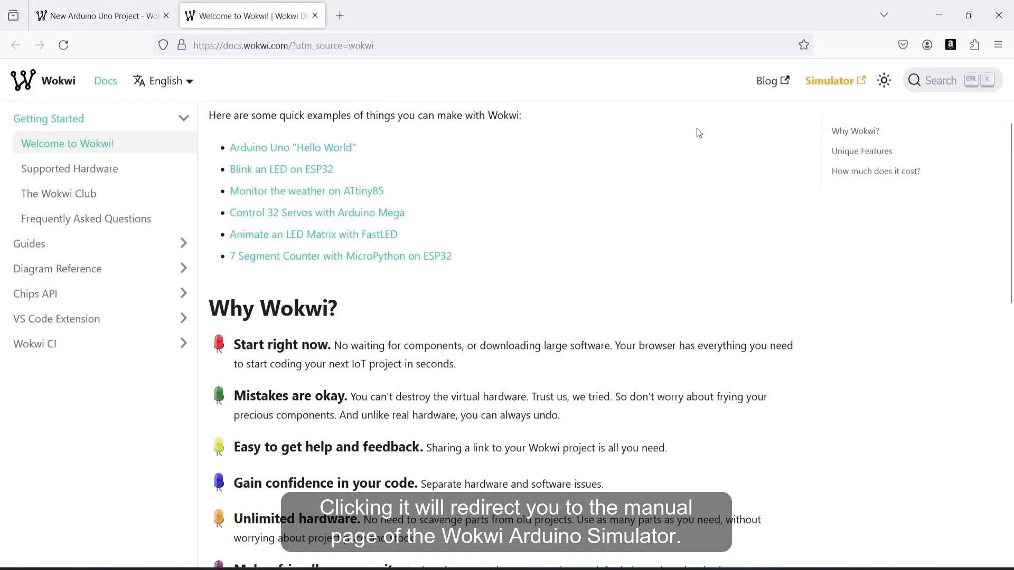
scroll(698, 133, down, 5)
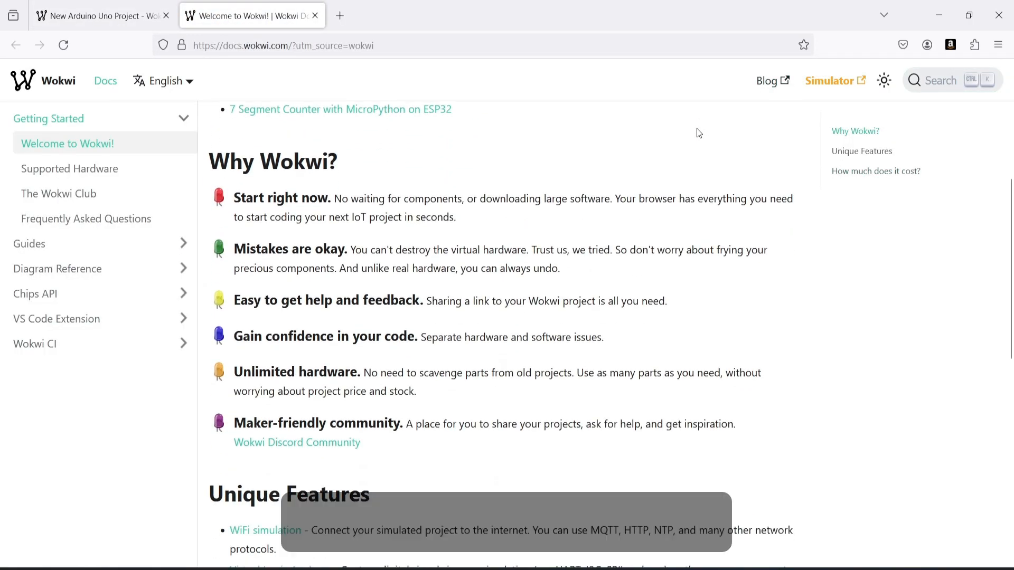
scroll(698, 132, down, 3)
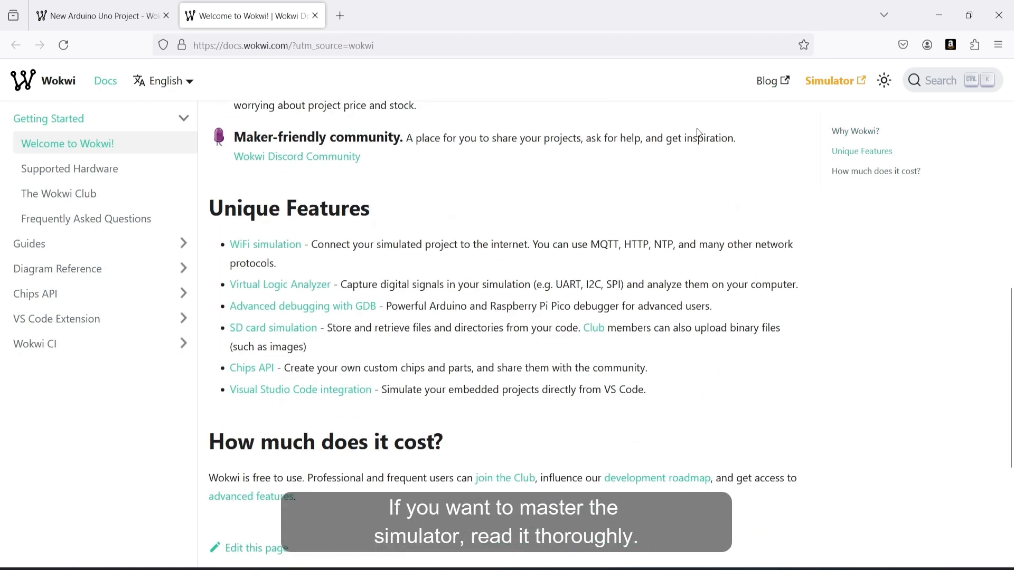
scroll(697, 132, down, 5)
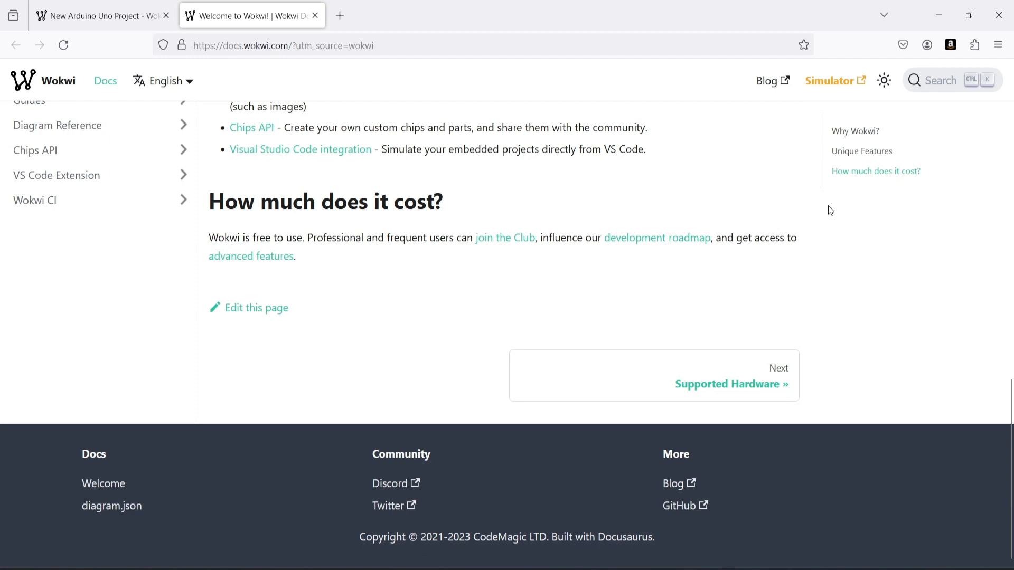
click(315, 16)
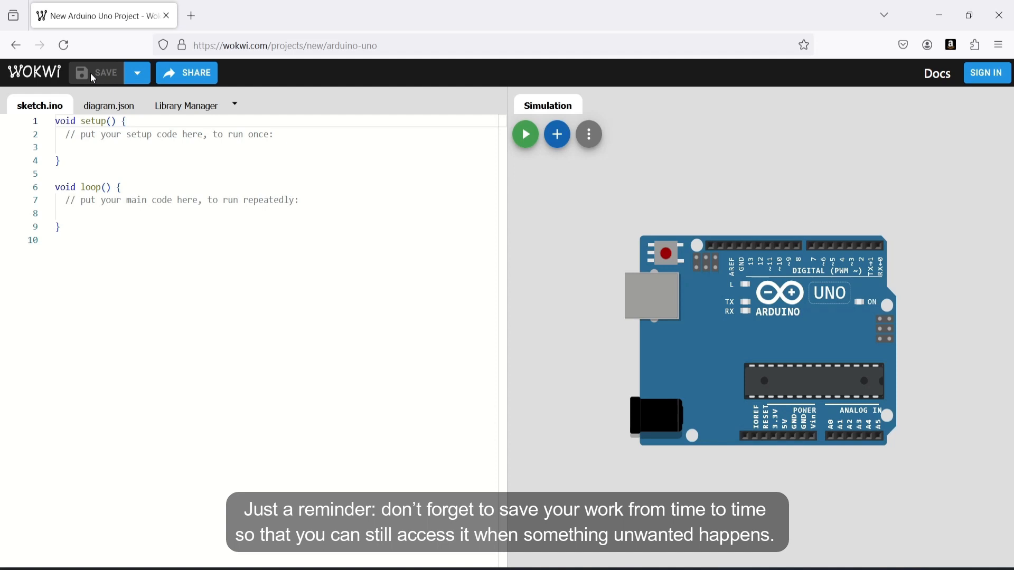
Open the save options menu and dismiss it
click(136, 74)
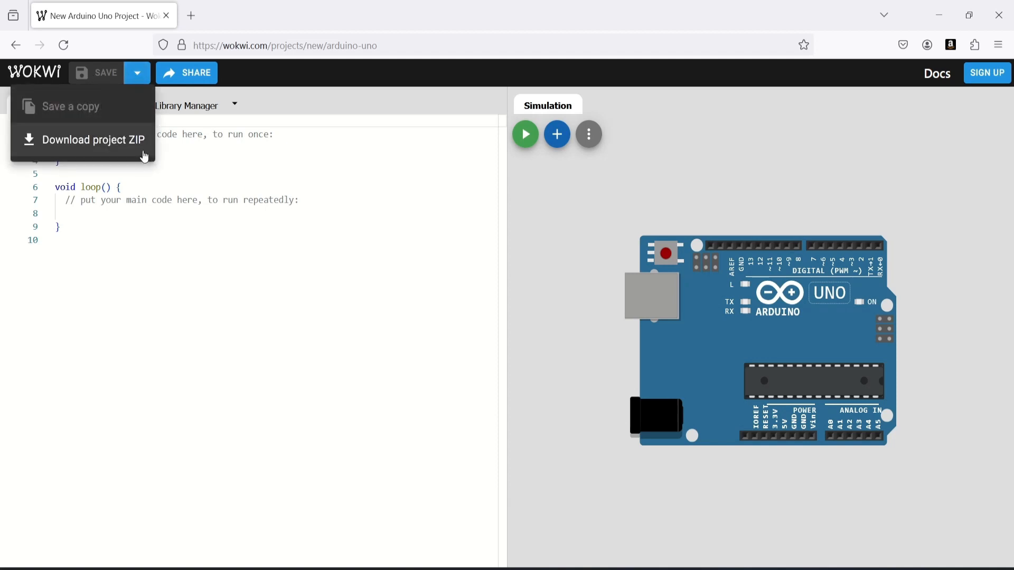
click(351, 110)
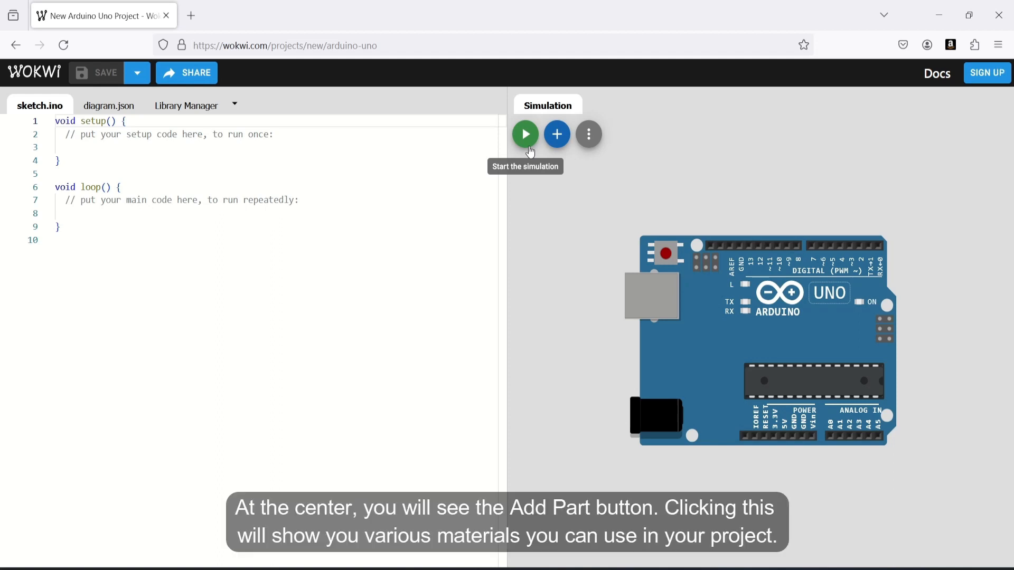
Browse the parts catalogue and the simulation options menu without adding anything
click(557, 136)
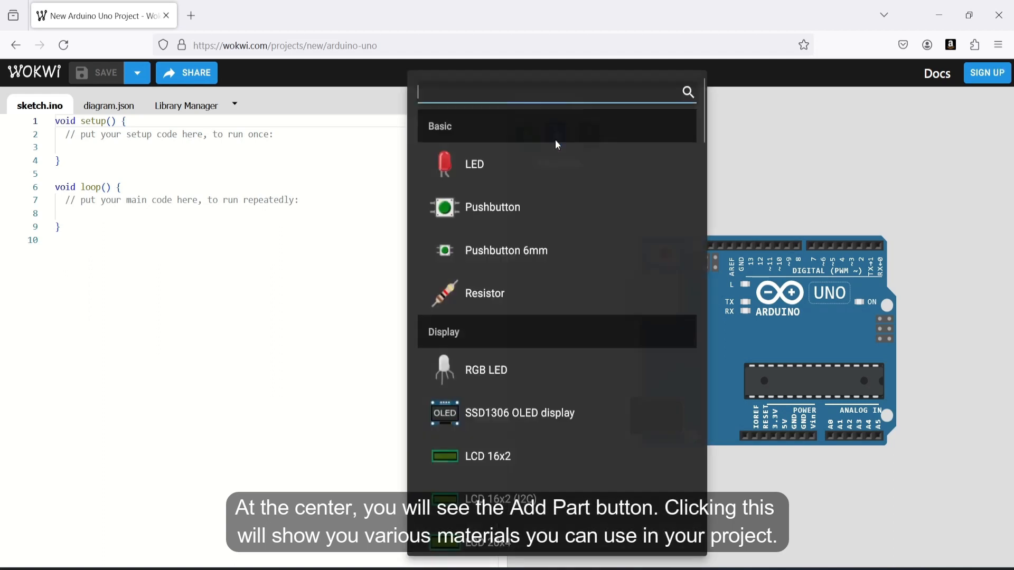
scroll(594, 159, down, 1)
scroll(594, 159, down, 7)
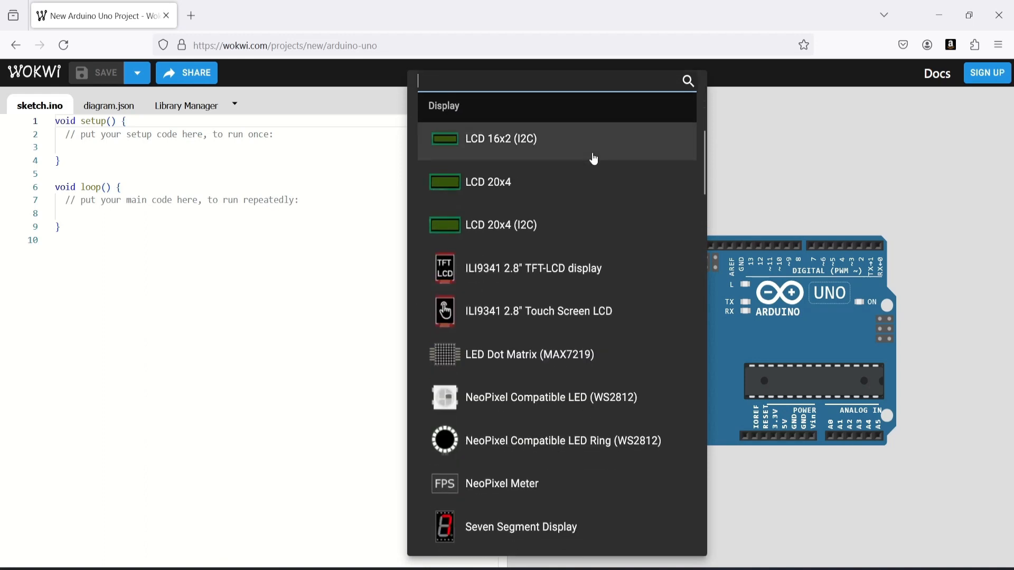
scroll(593, 159, down, 9)
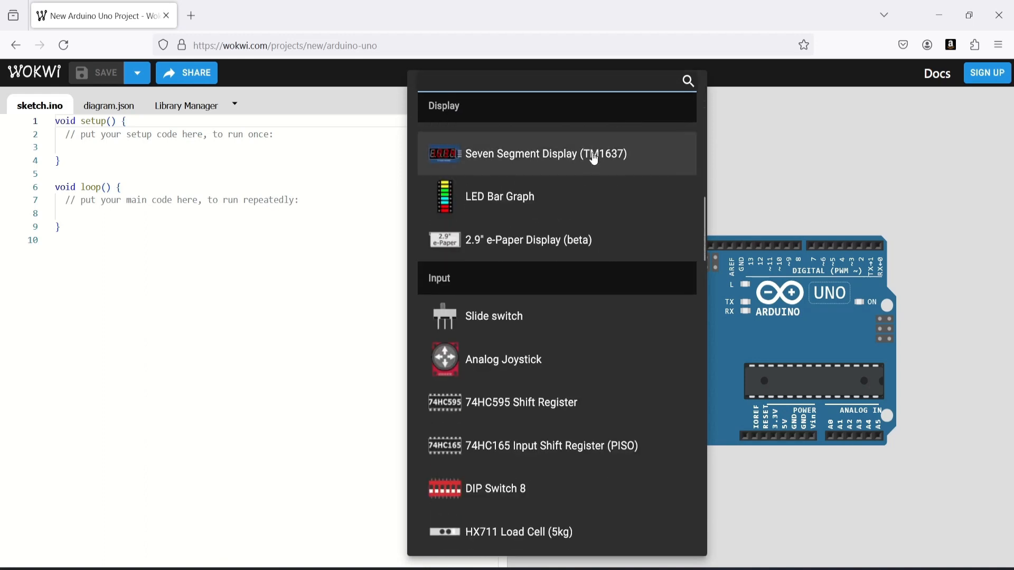
scroll(594, 159, down, 6)
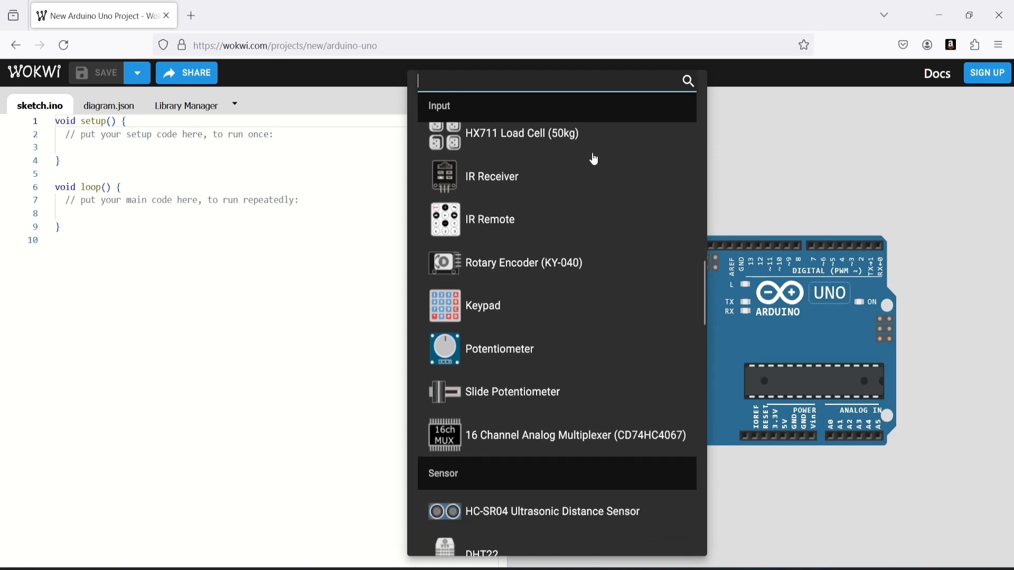
click(829, 137)
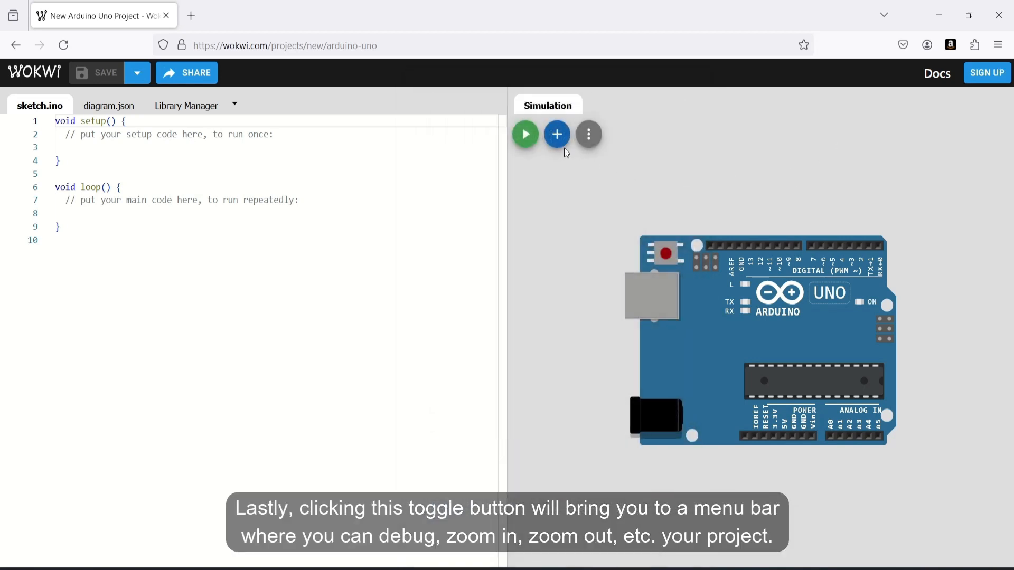
click(585, 146)
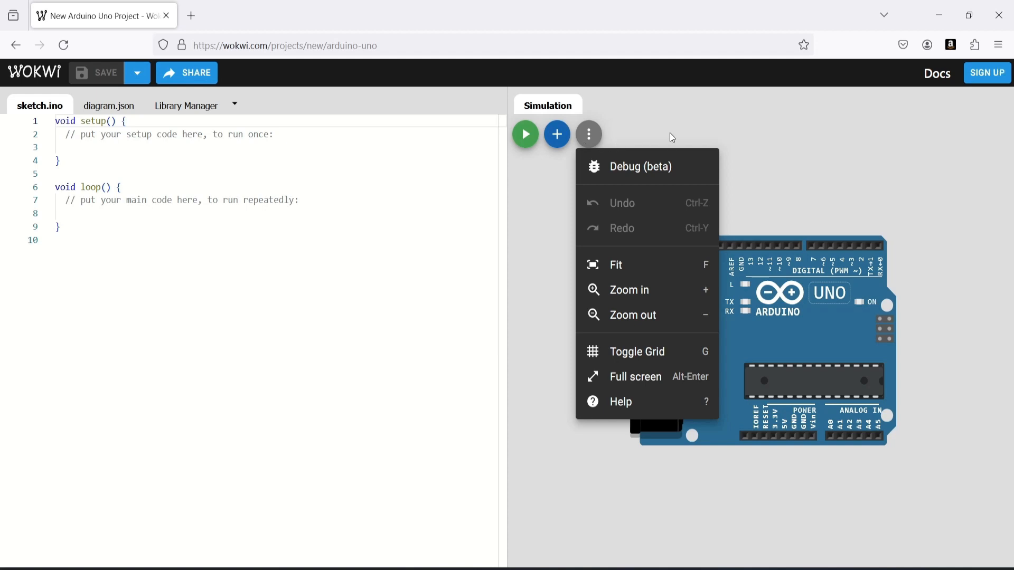
click(818, 144)
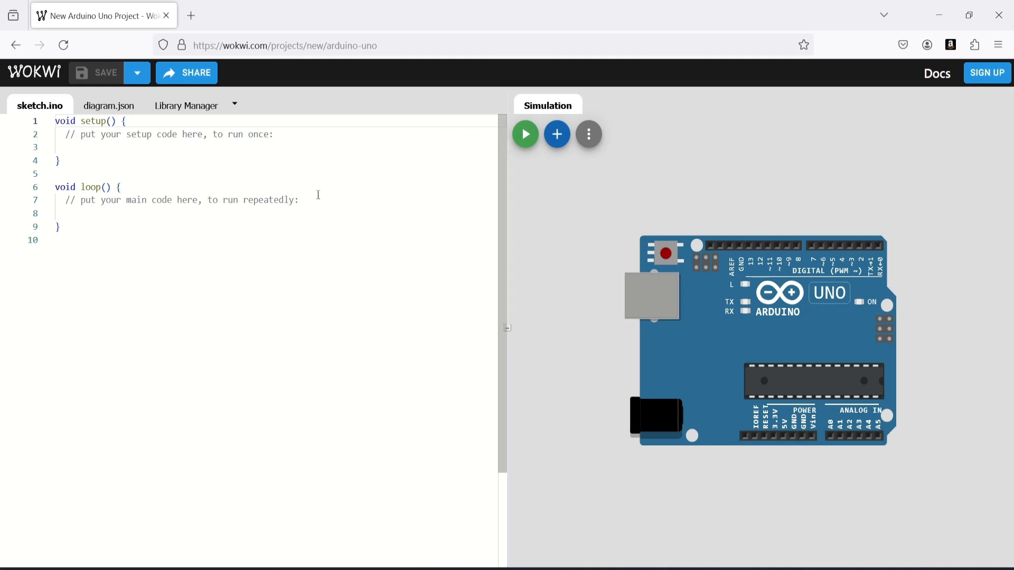
Write pinMode(13, OUTPUT); inside setup using auto-complete as a demonstration
click(286, 136)
key(Return)
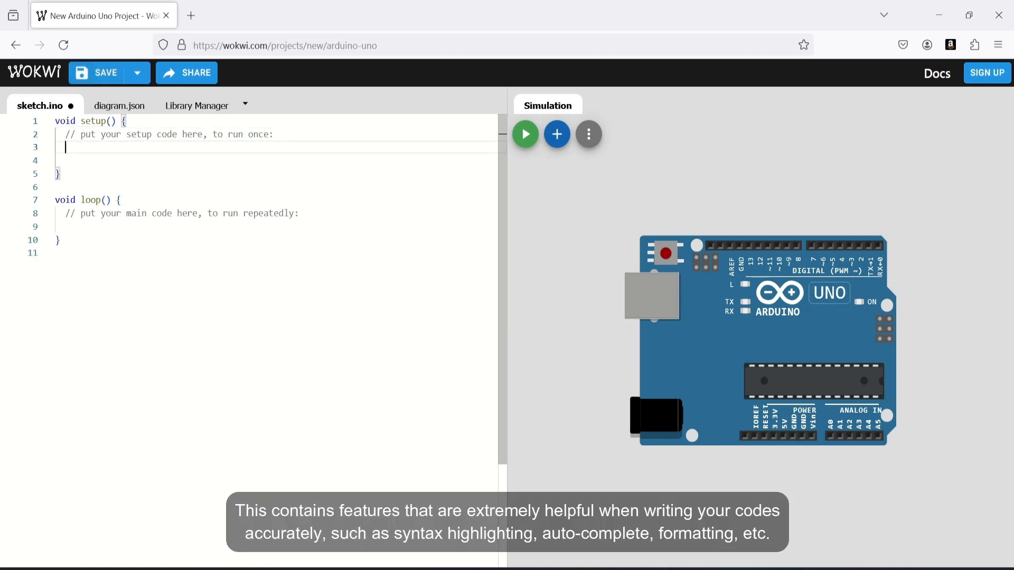
text(pin)
key(Return)
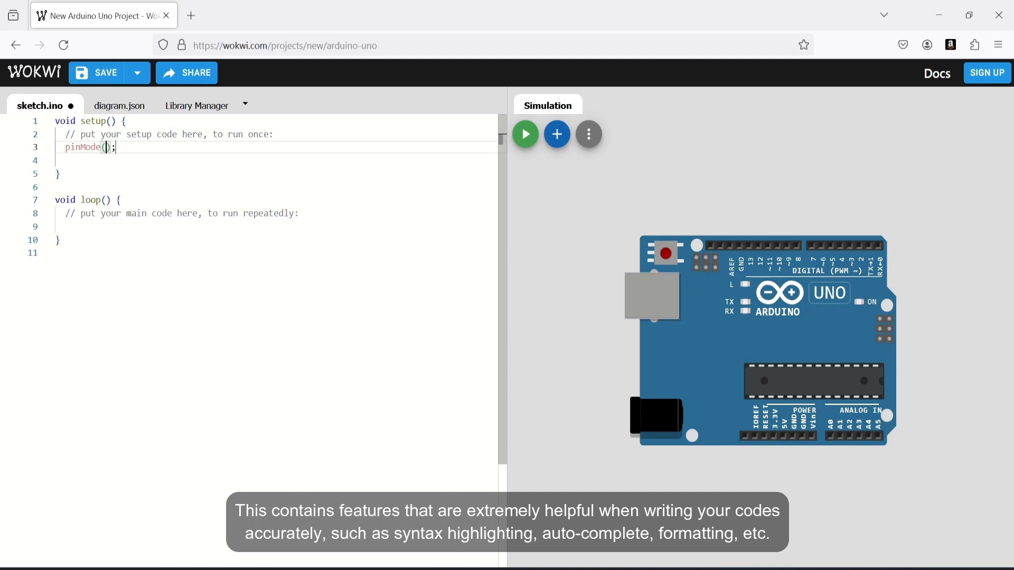
text(13, )
text(out)
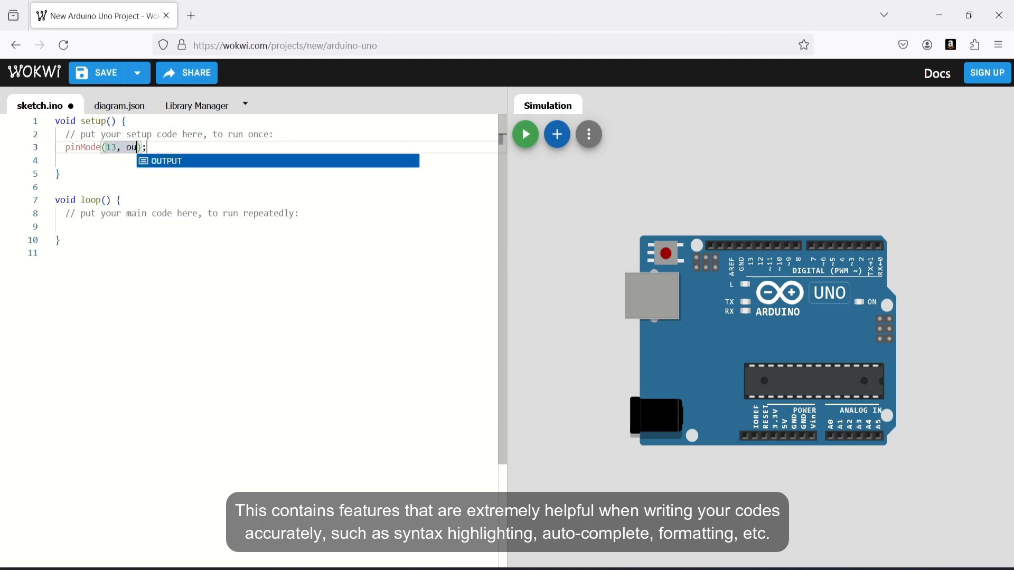
key(Return)
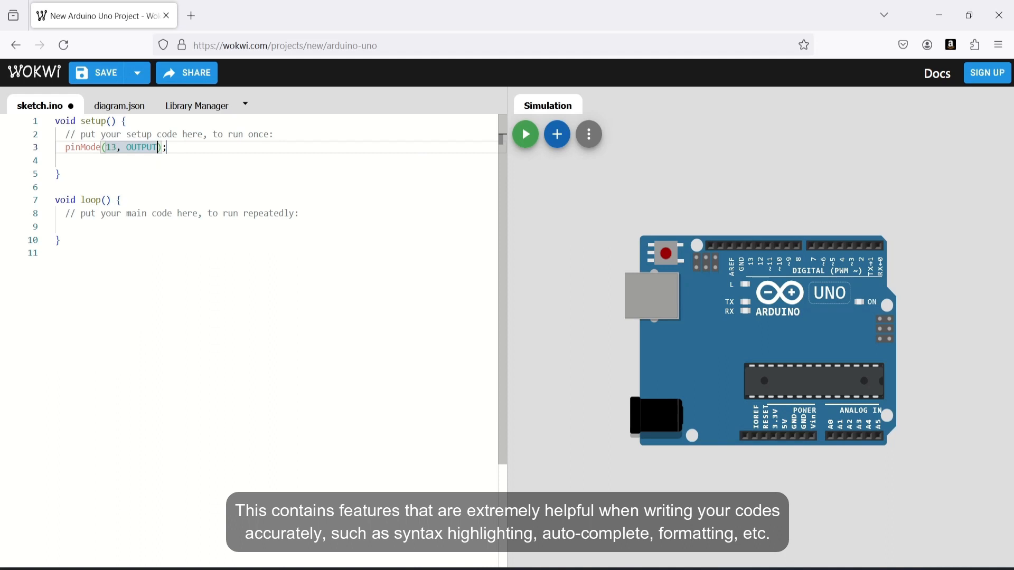
click(157, 297)
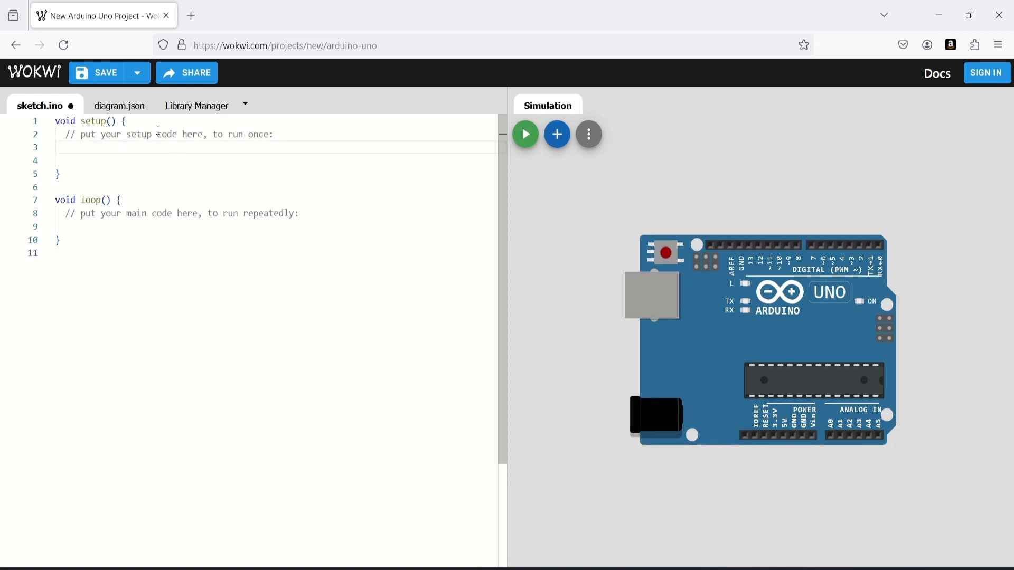
Inspect the diagram.json contents and the Library Manager with its file options
click(125, 112)
click(635, 285)
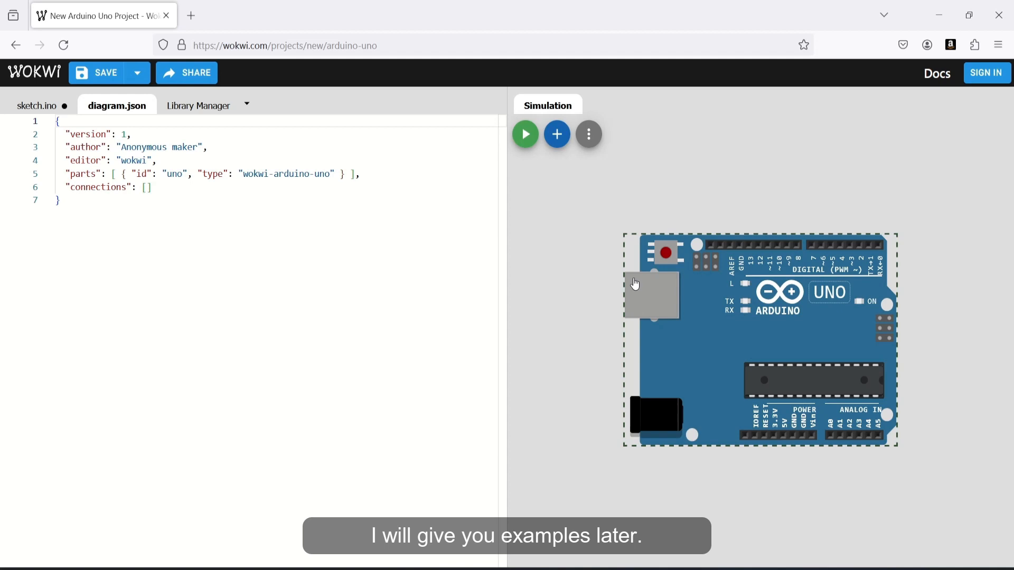
click(200, 110)
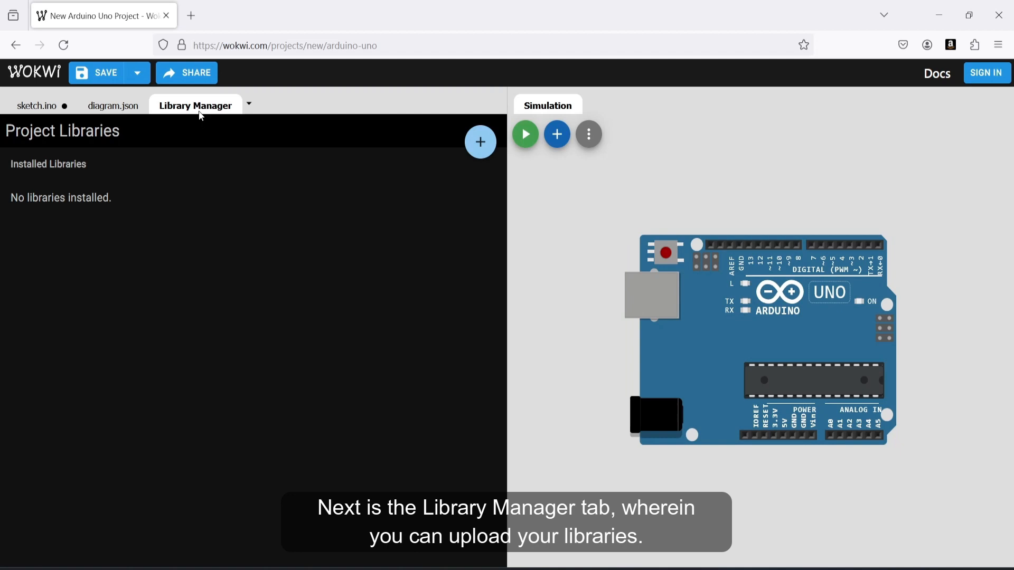
click(250, 109)
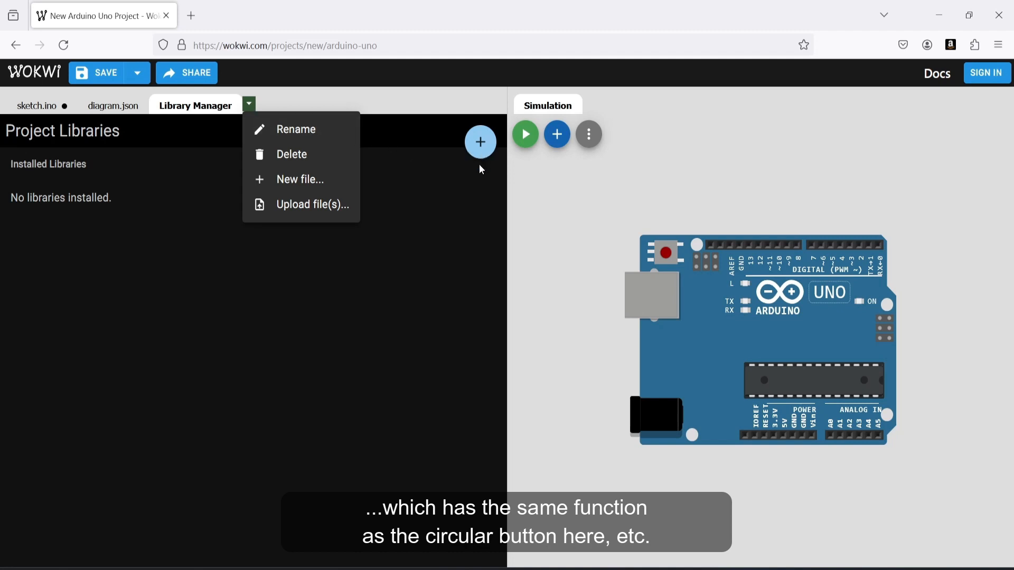
click(457, 240)
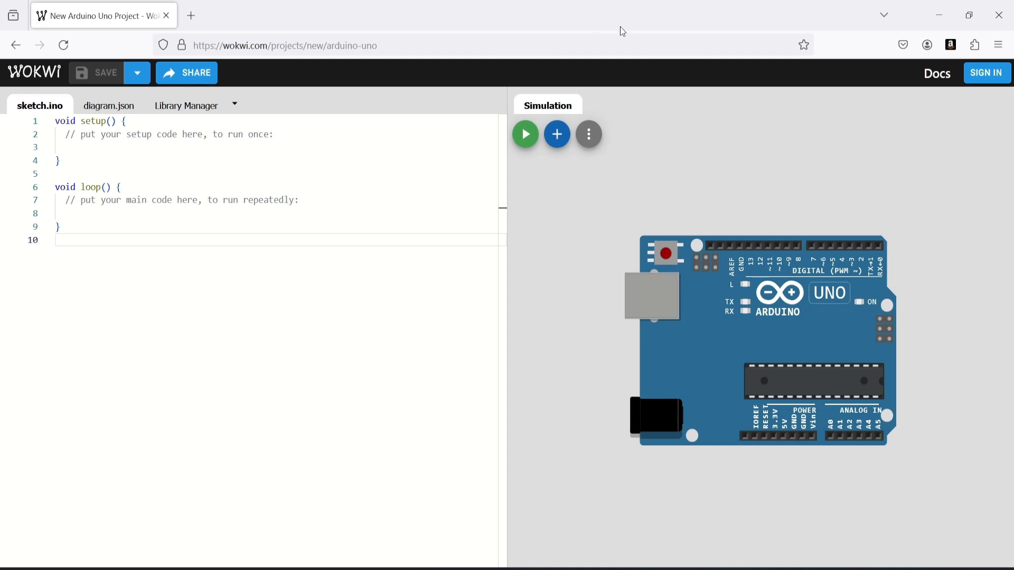
Add an LED part to the simulation canvas
click(546, 149)
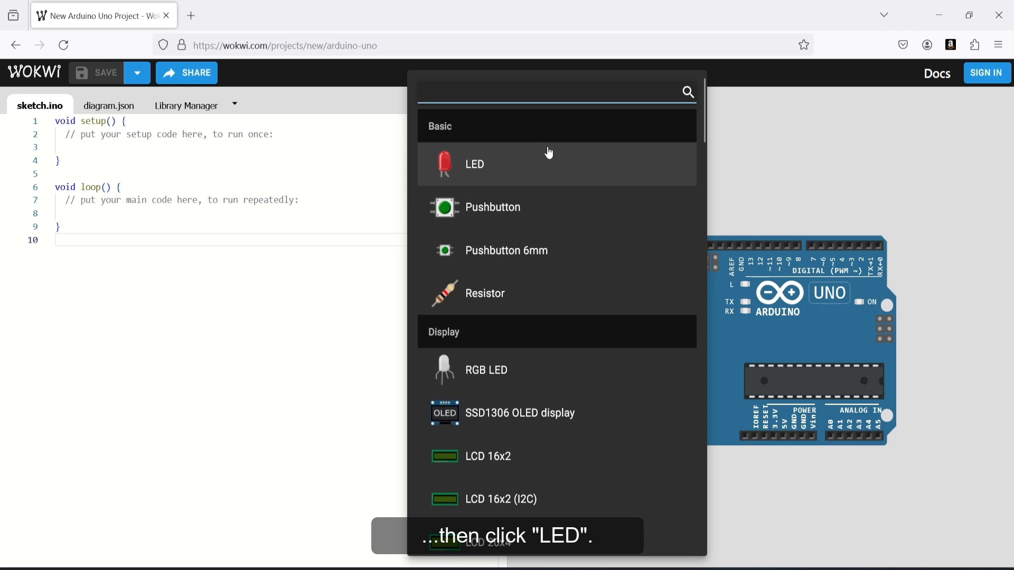
click(545, 178)
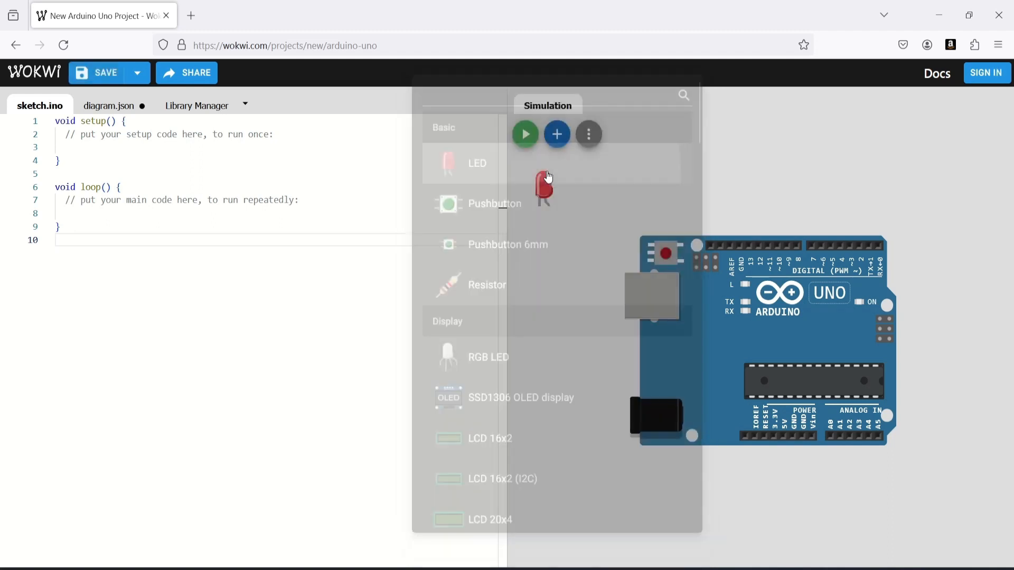
click(563, 214)
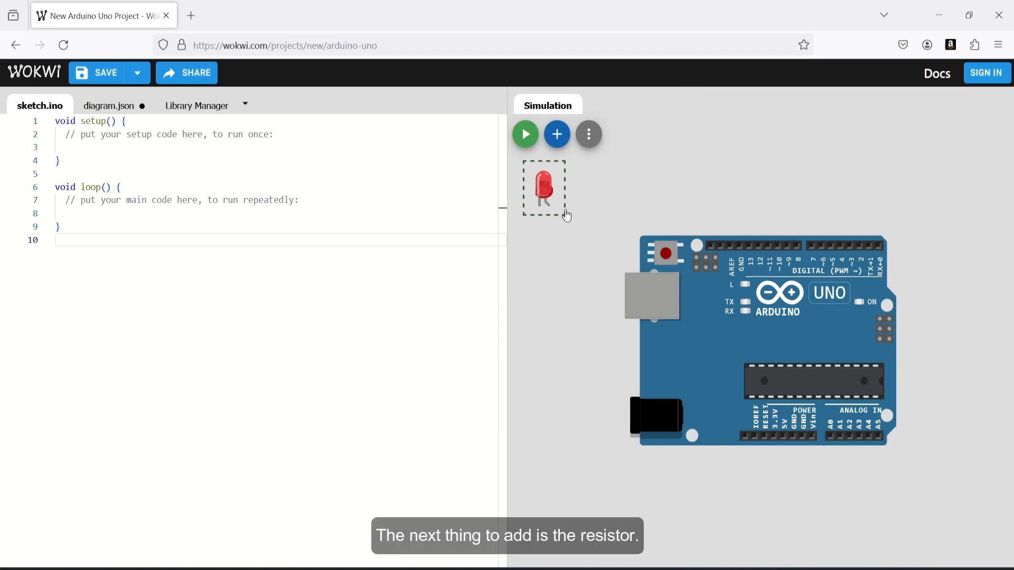
Add a resistor to the canvas and move the Arduino Uno board lower
click(560, 134)
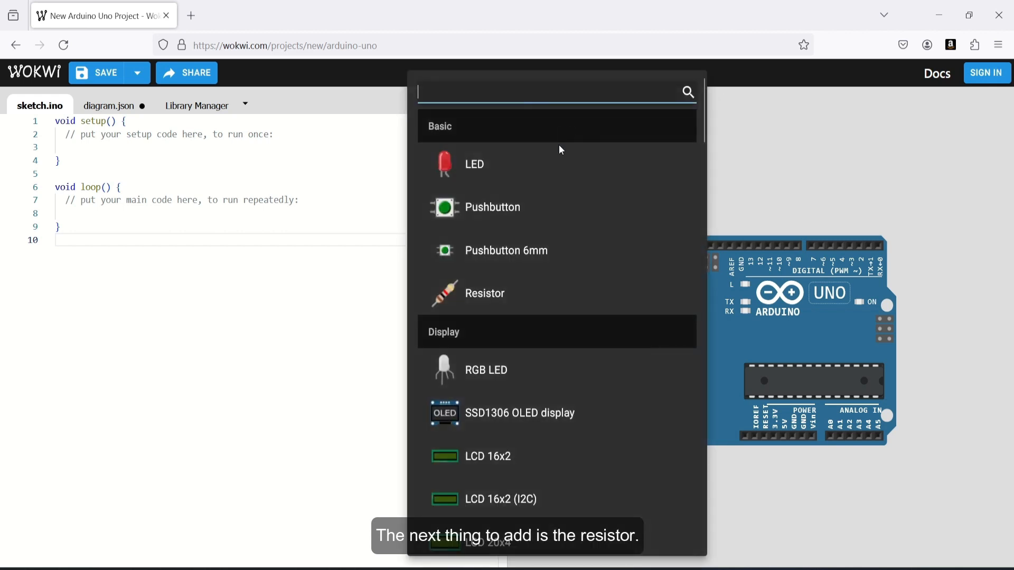
click(498, 301)
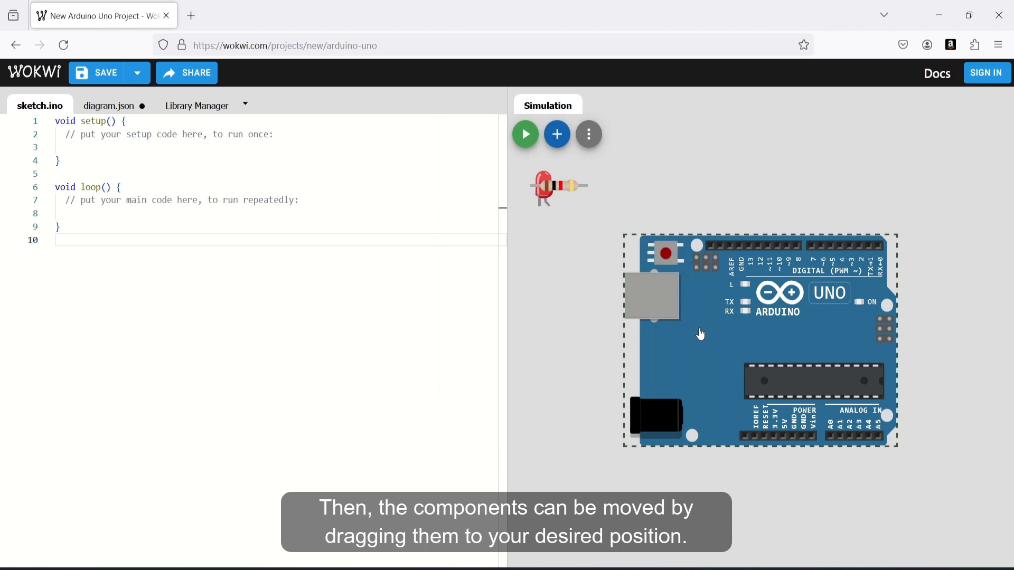
drag(713, 360, 712, 442)
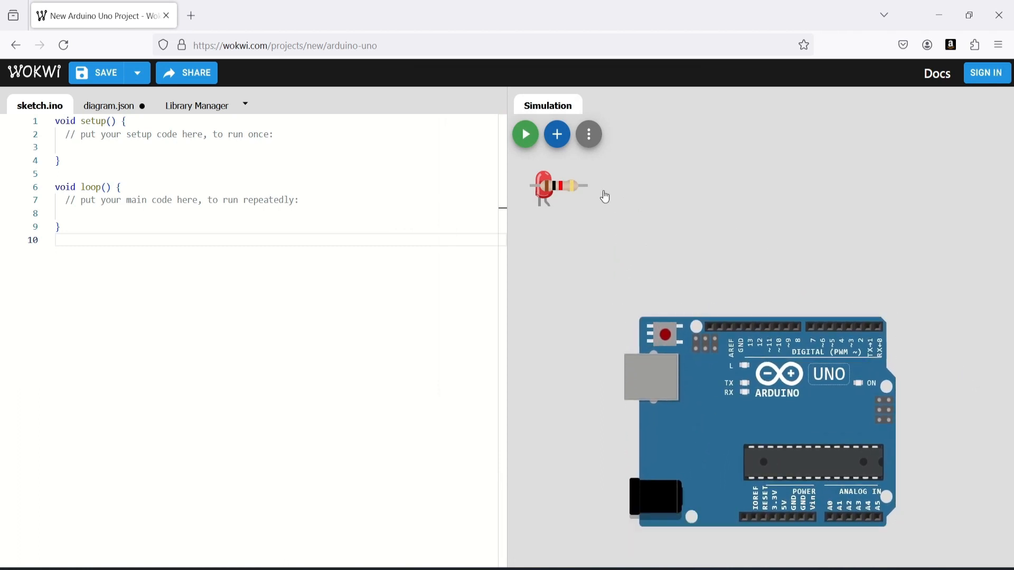
Move the resistor and the LED above the Arduino board, placing the LED to the left of the resistor
drag(561, 190, 797, 259)
click(797, 283)
drag(554, 187, 715, 233)
click(843, 283)
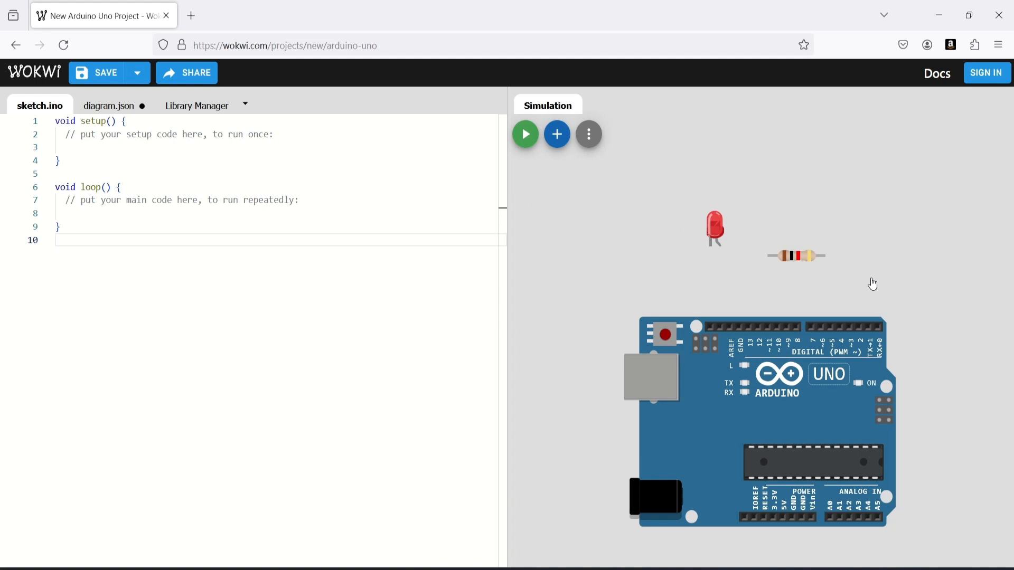
Change the LED's colour to orange and try its flip and rotate options
click(715, 231)
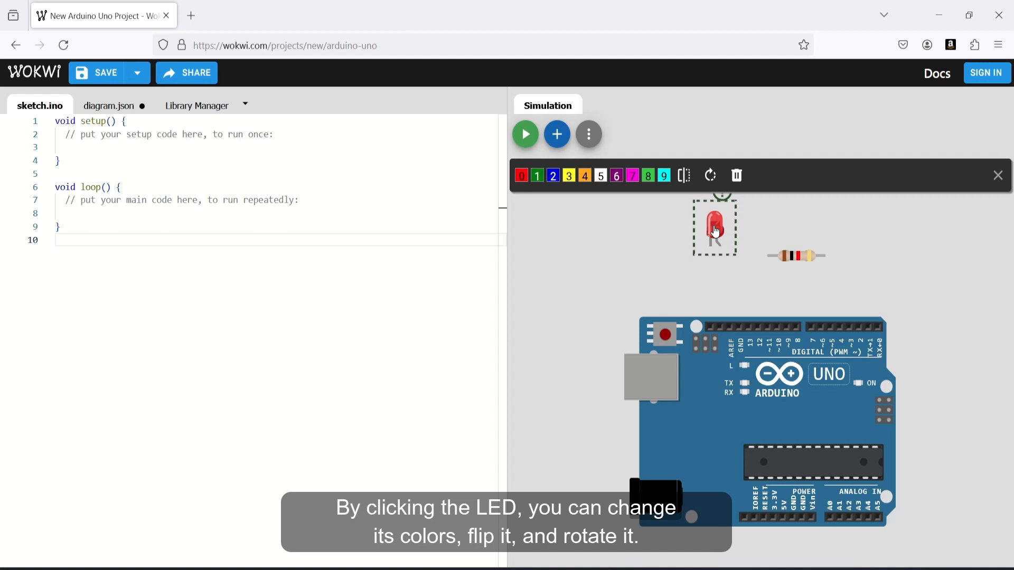
click(584, 175)
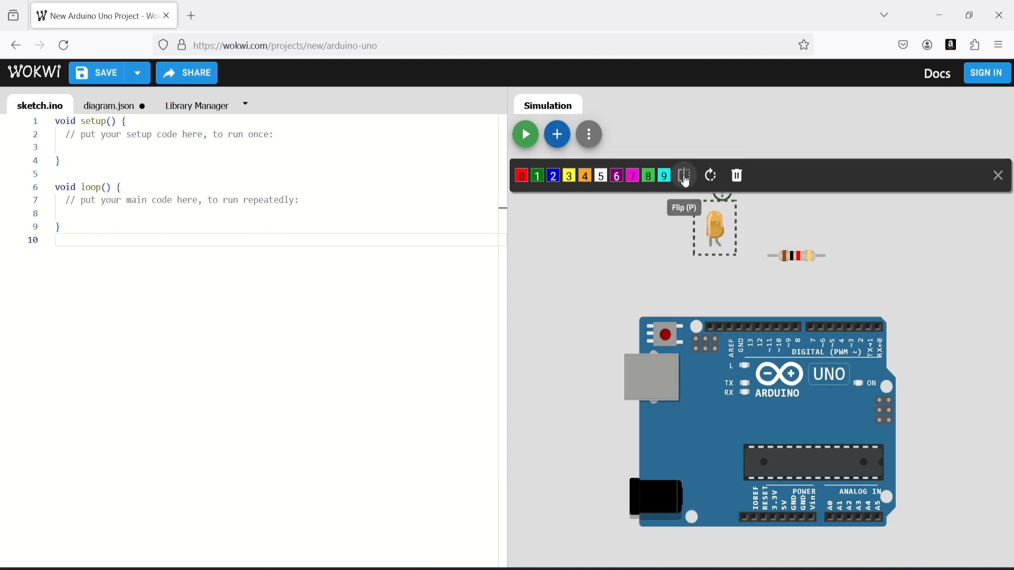
click(711, 184)
click(712, 184)
click(711, 185)
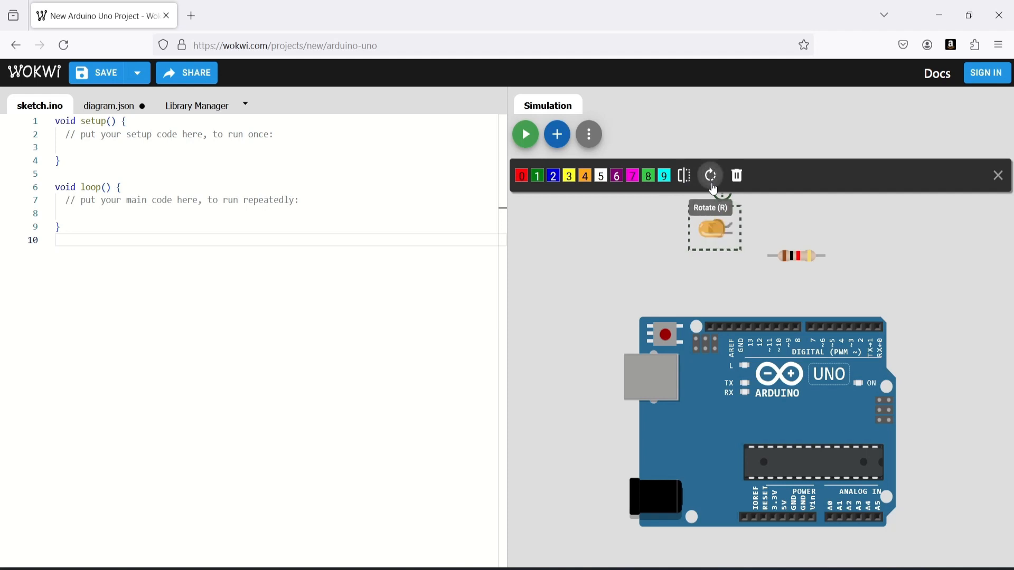
click(711, 185)
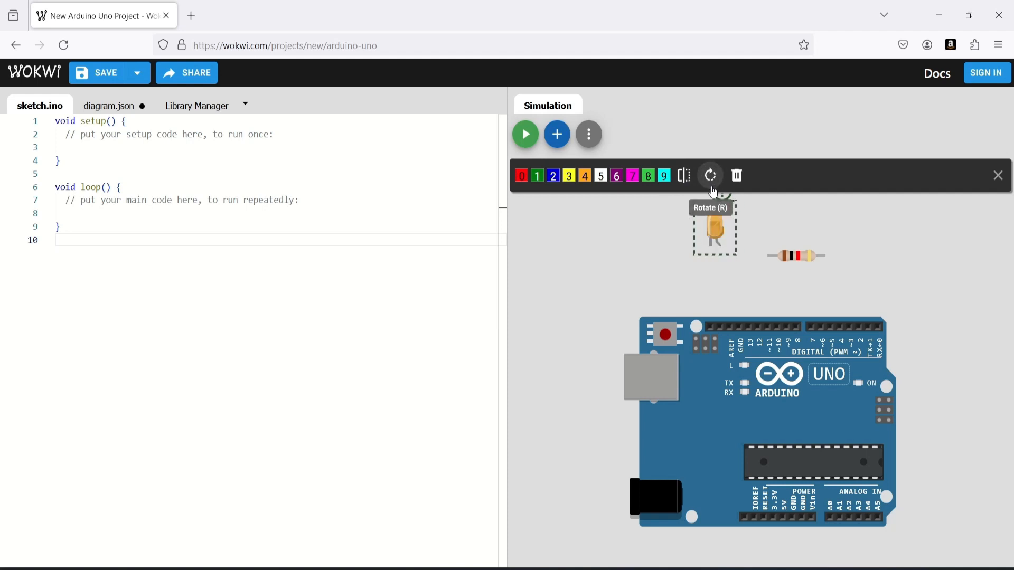
Set the resistor's value to 2 kΩ and rotate it to stand vertically
click(781, 257)
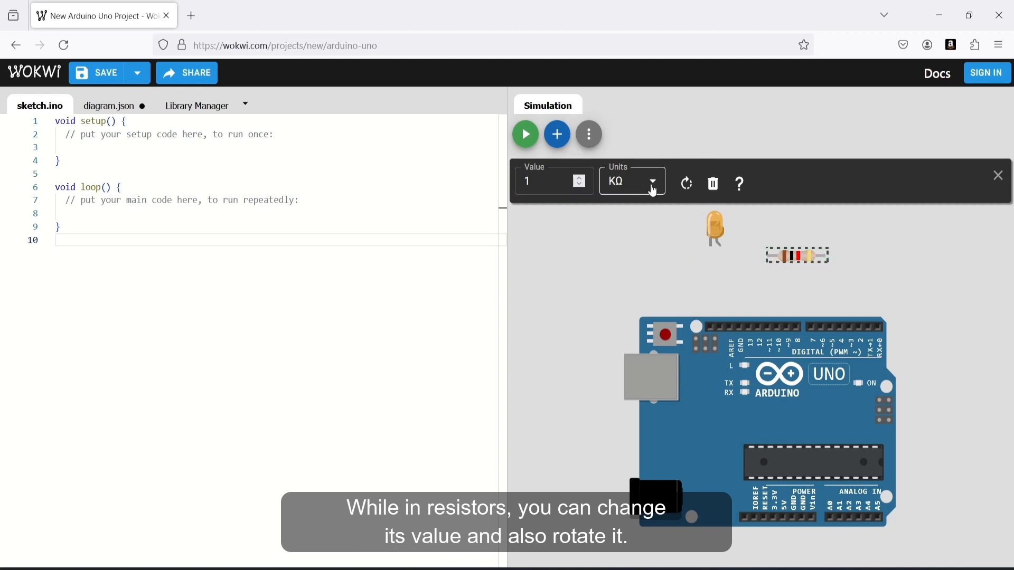
click(547, 179)
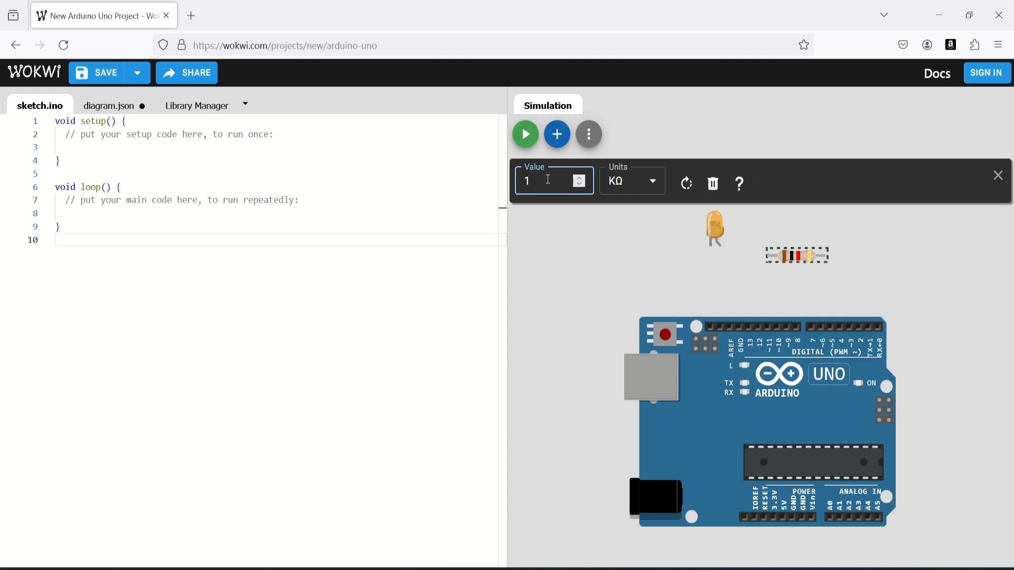
key(BackSpace)
text(2)
click(680, 194)
click(680, 194)
click(681, 194)
click(700, 294)
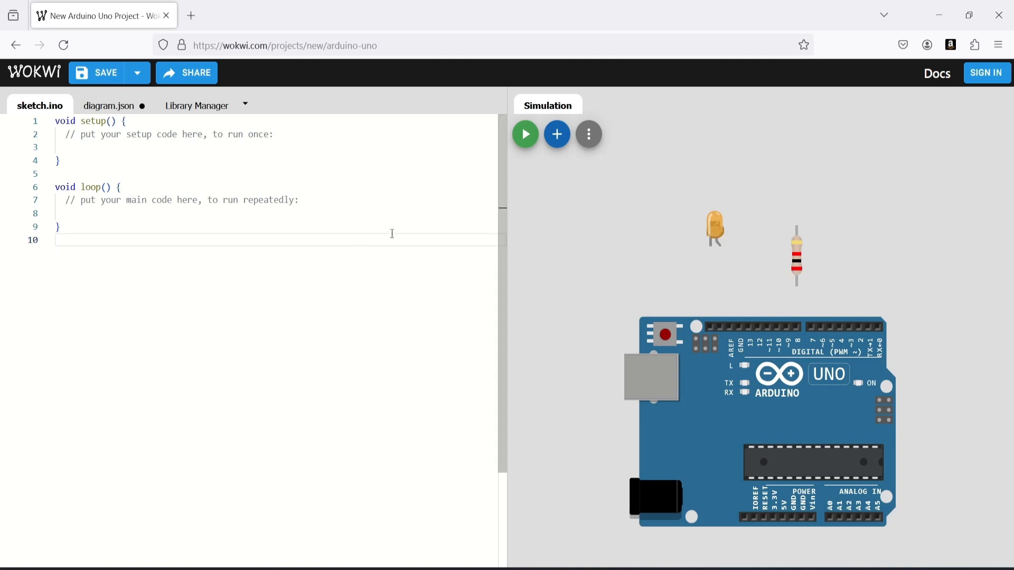
Wire the LED's anode to the resistor's upper end and the resistor's lower end to Arduino pin 13
click(728, 257)
click(723, 252)
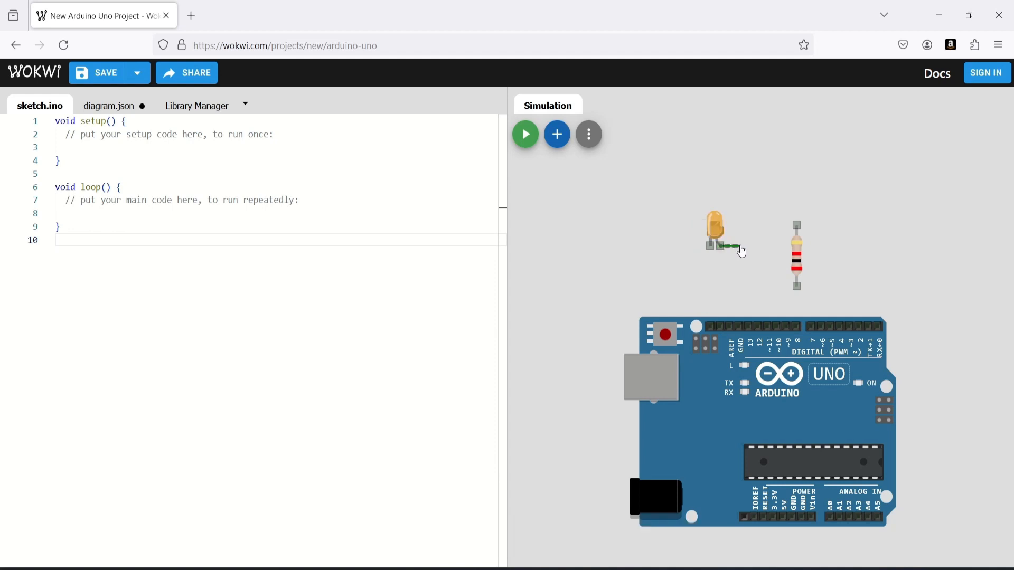
click(797, 226)
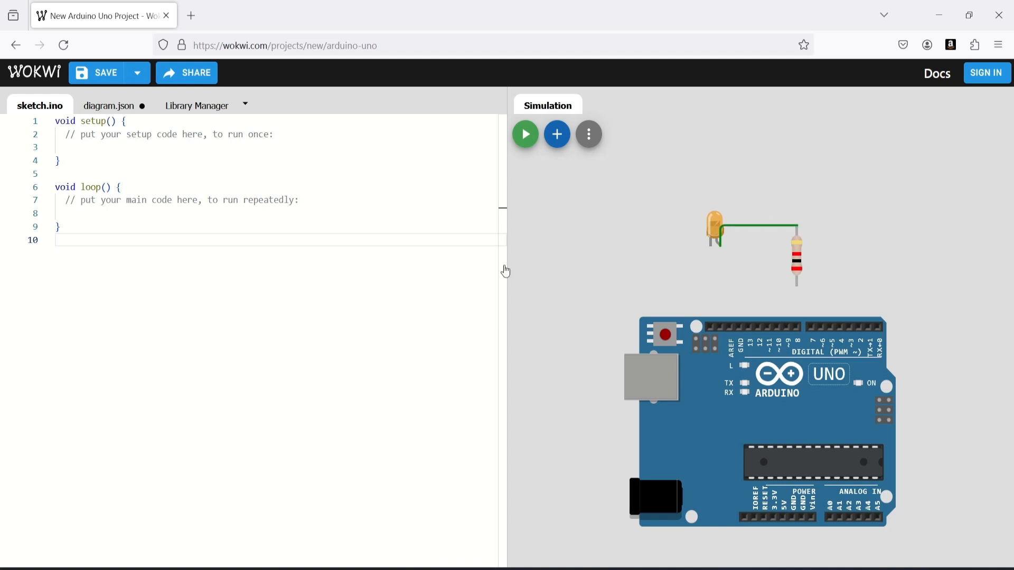
click(797, 286)
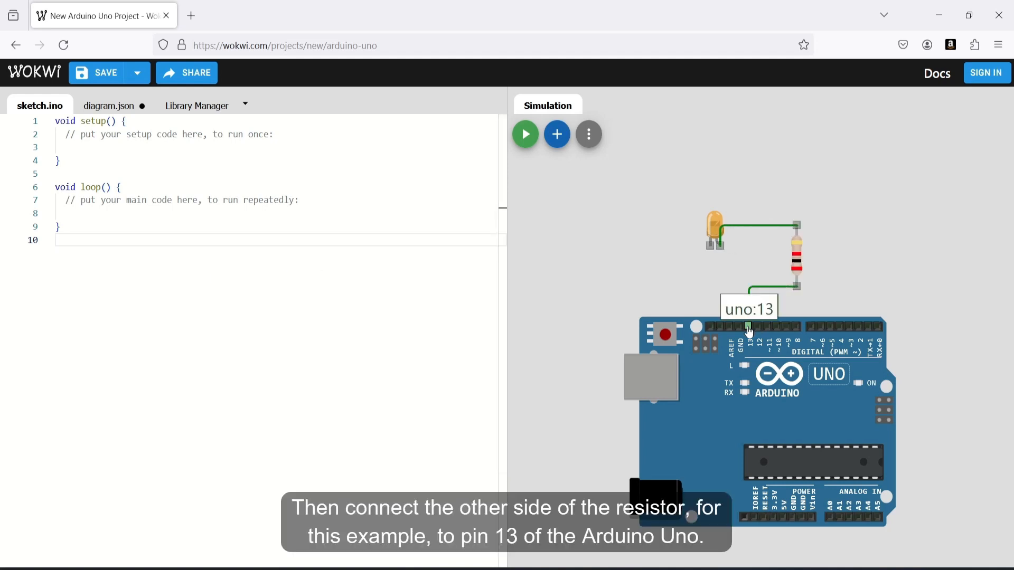
click(748, 328)
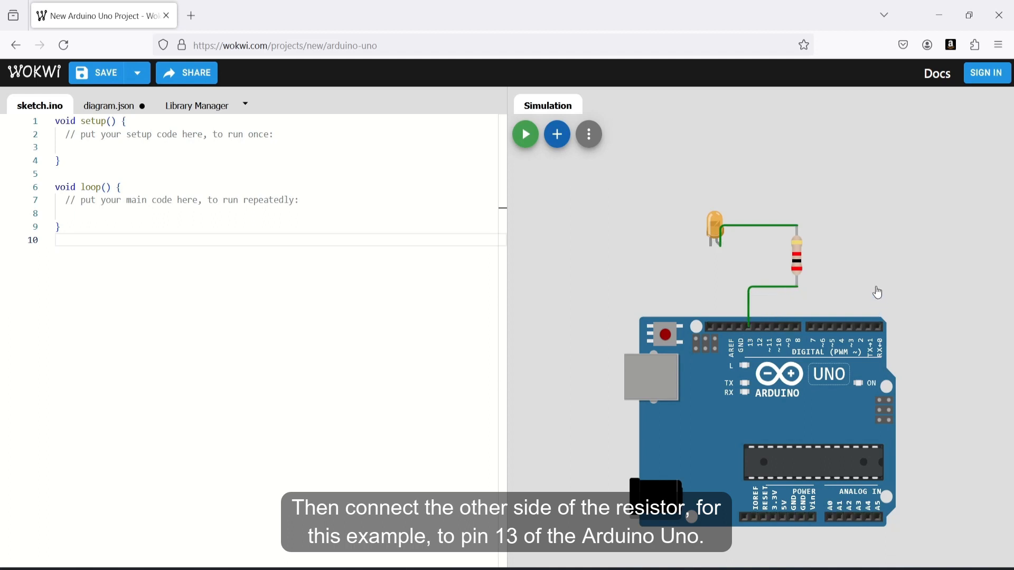
Connect the LED's cathode to the Arduino GND pin and reroute that wire's lower segment
click(709, 248)
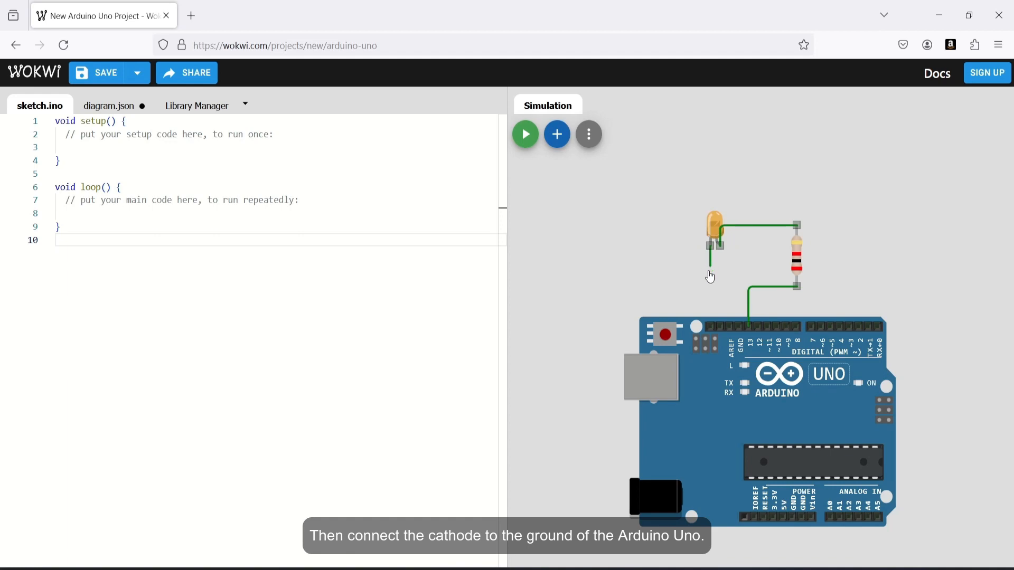
click(741, 329)
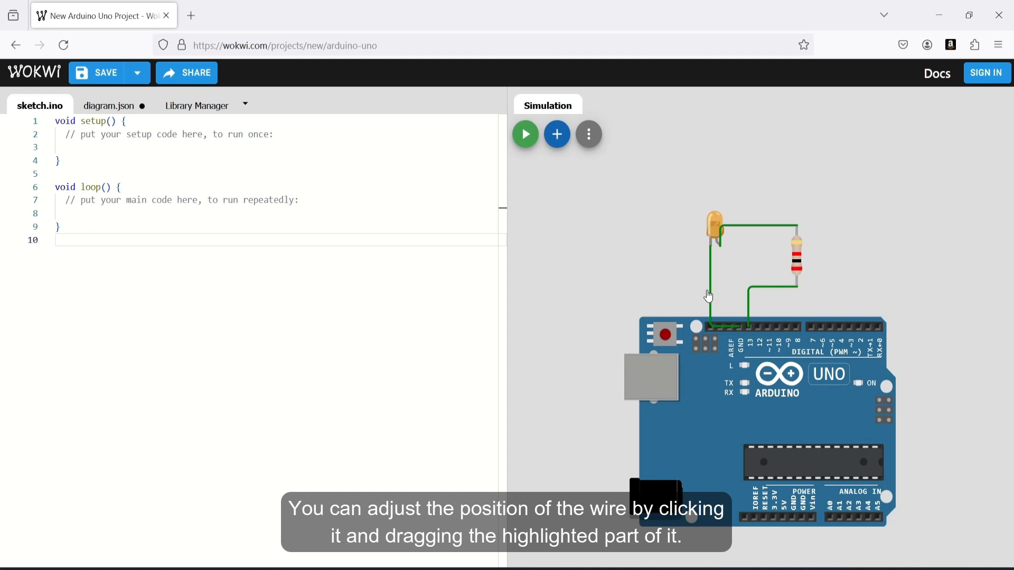
click(711, 295)
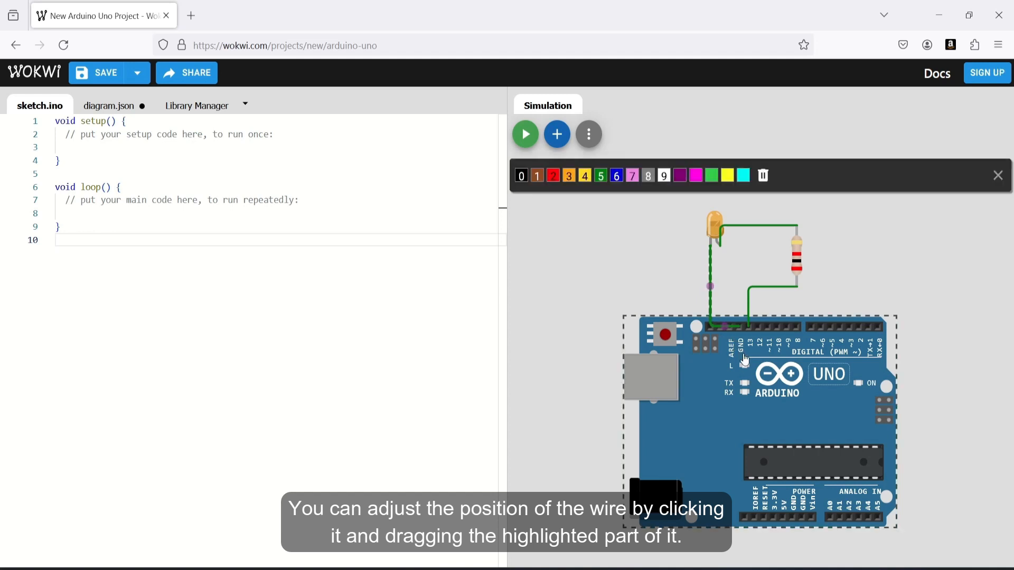
drag(725, 327, 724, 287)
click(803, 306)
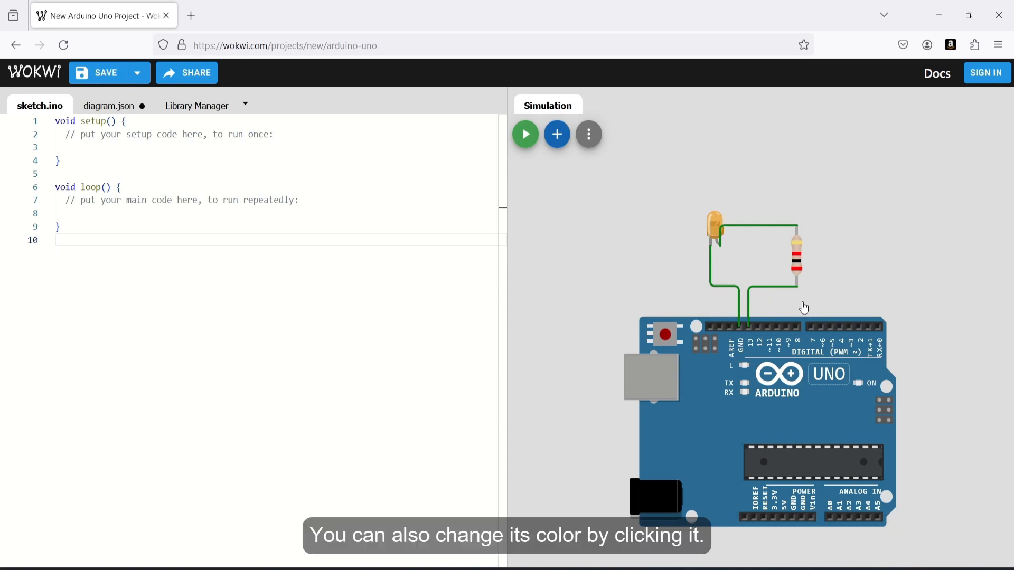
Change the cathode-to-GND wire's colour to blue
click(726, 290)
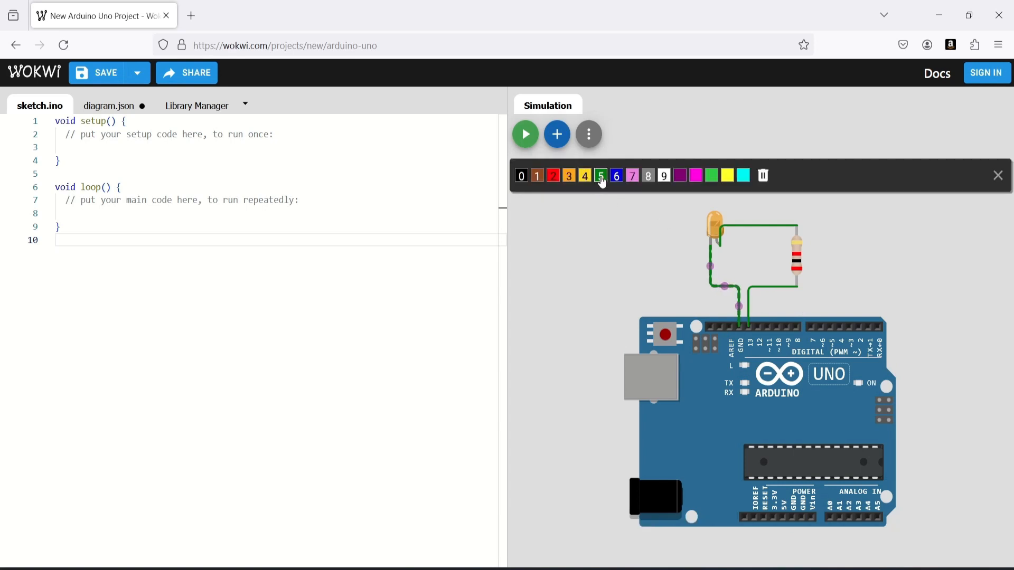
click(616, 176)
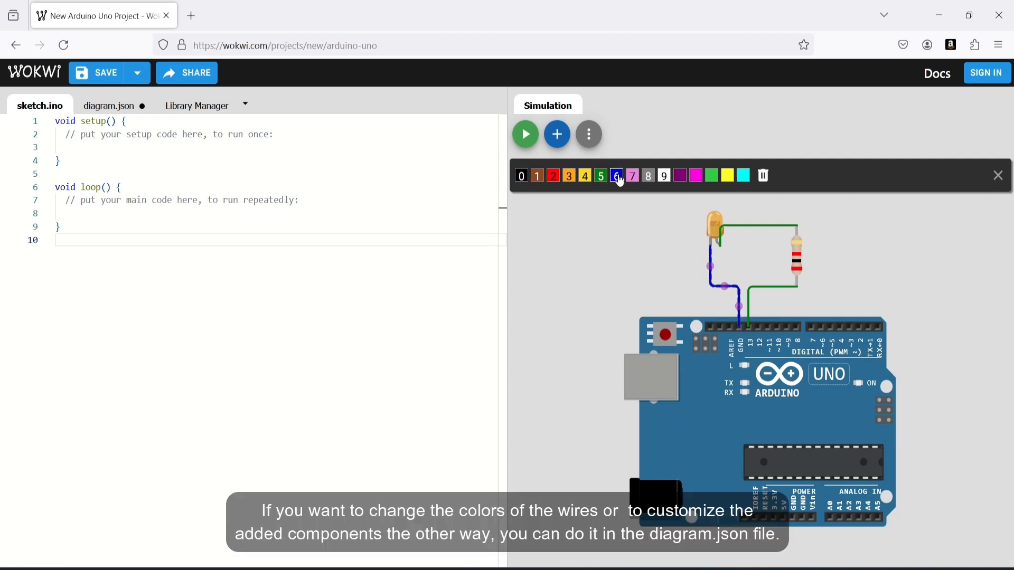
click(645, 291)
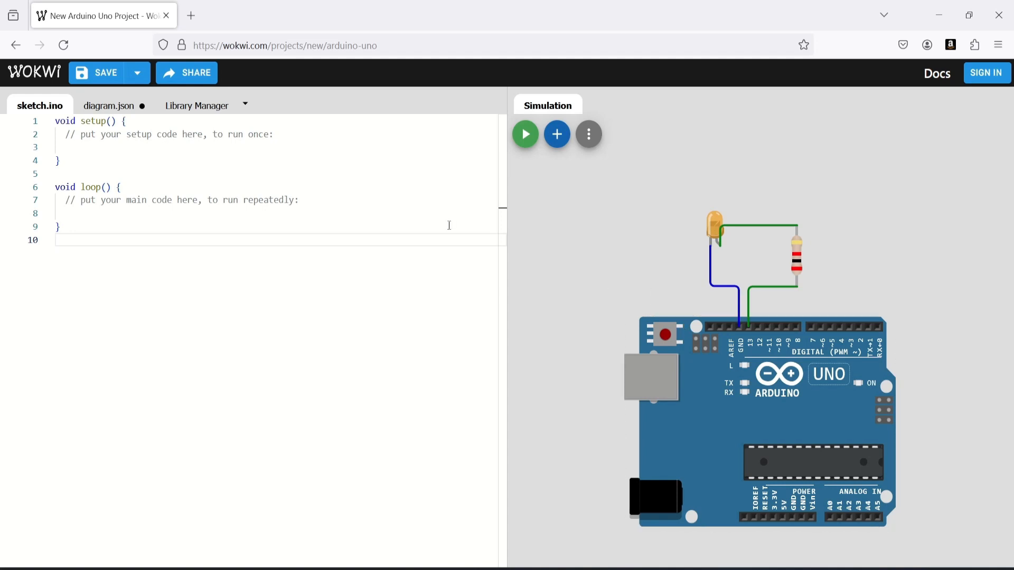
In diagram.json, change the LED-cathode-to-GND connection's wire colour to yellow
click(98, 107)
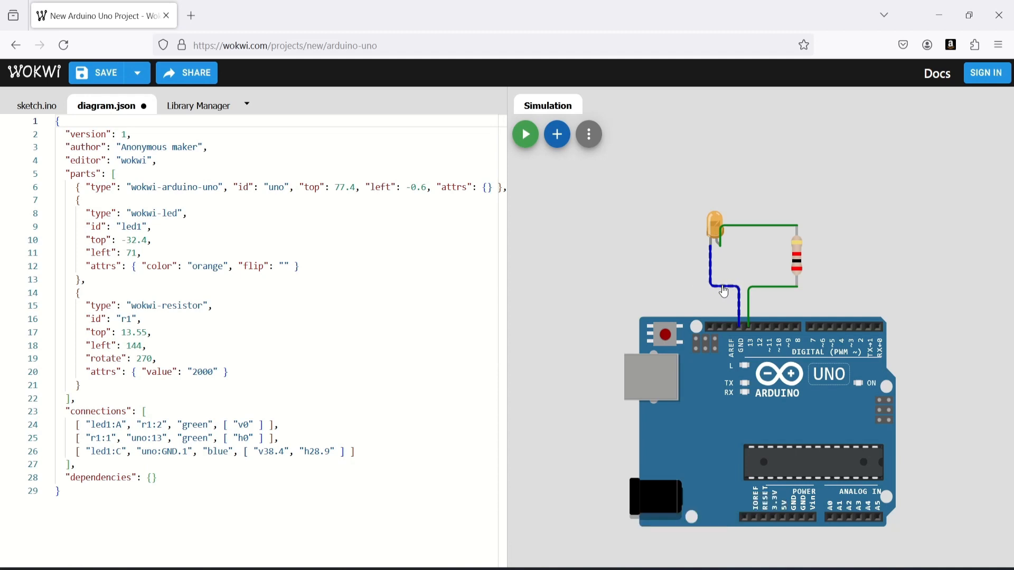
drag(355, 451, 81, 450)
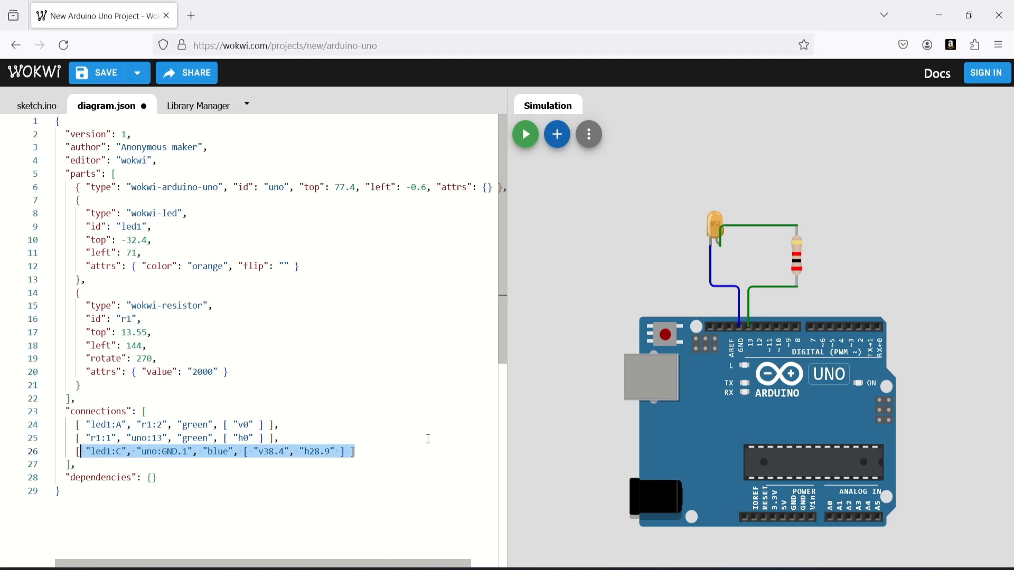
click(473, 452)
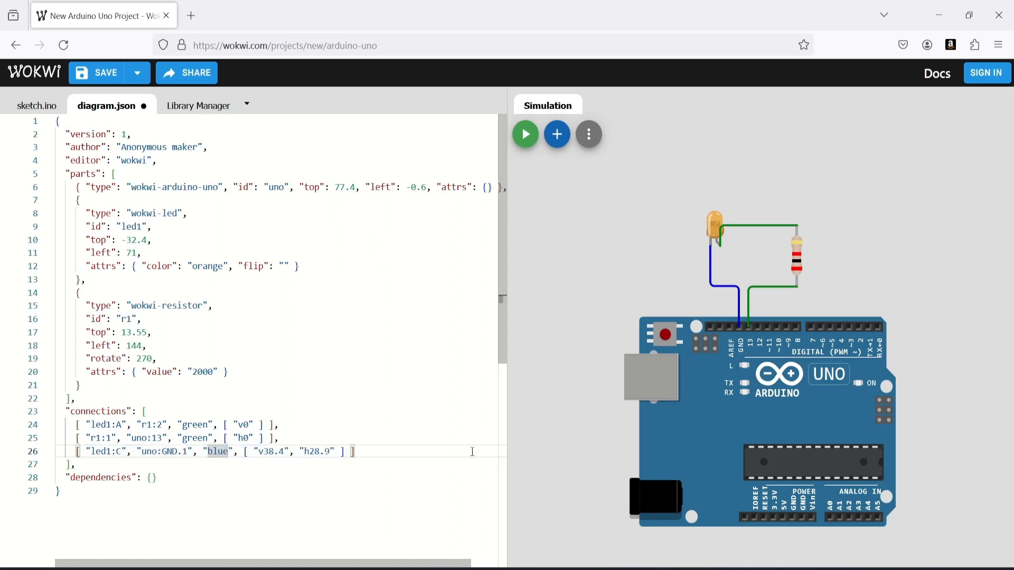
text(ye)
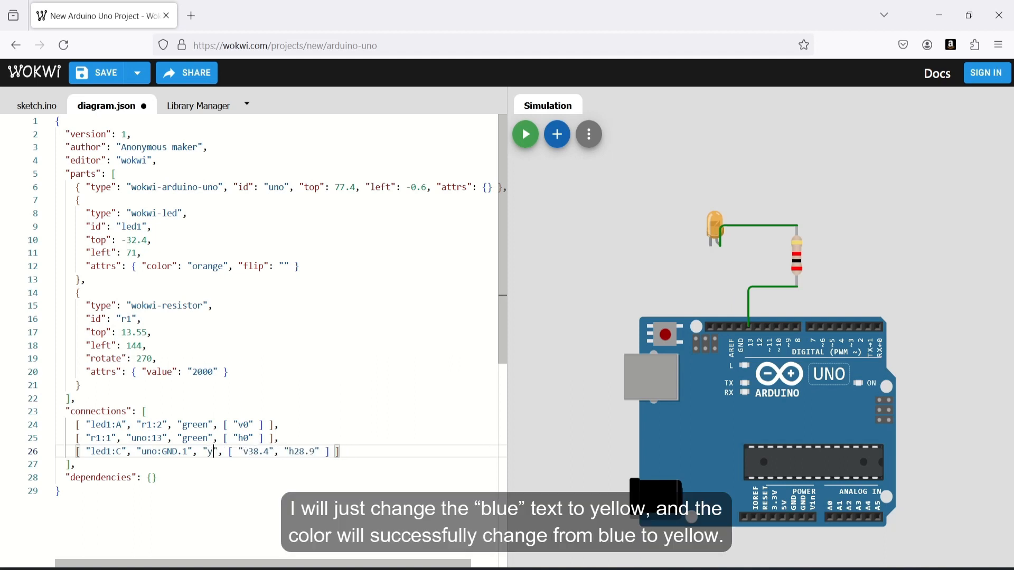
text(llow)
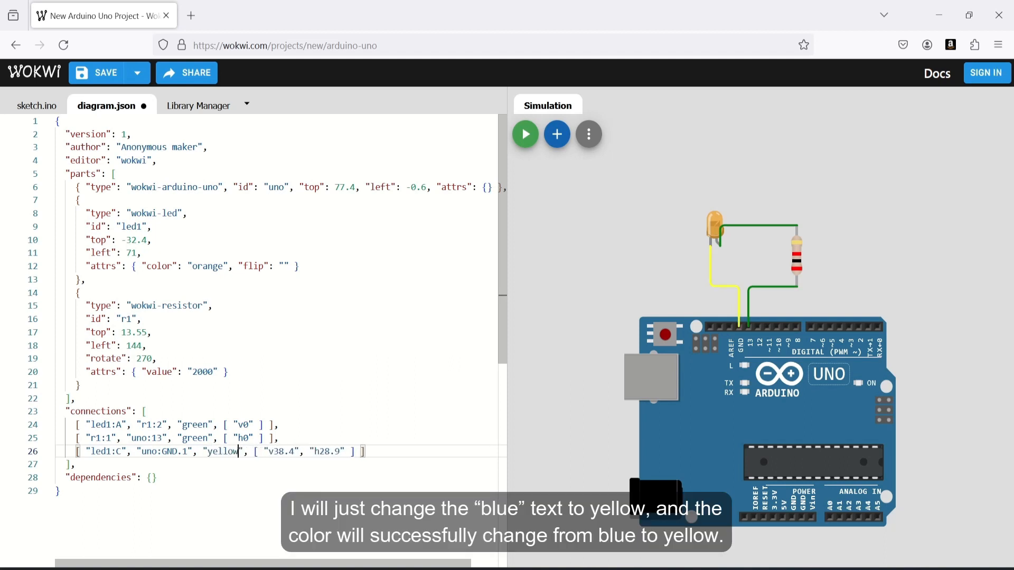
Set the resistor's value attribute in diagram.json to 1000
click(427, 493)
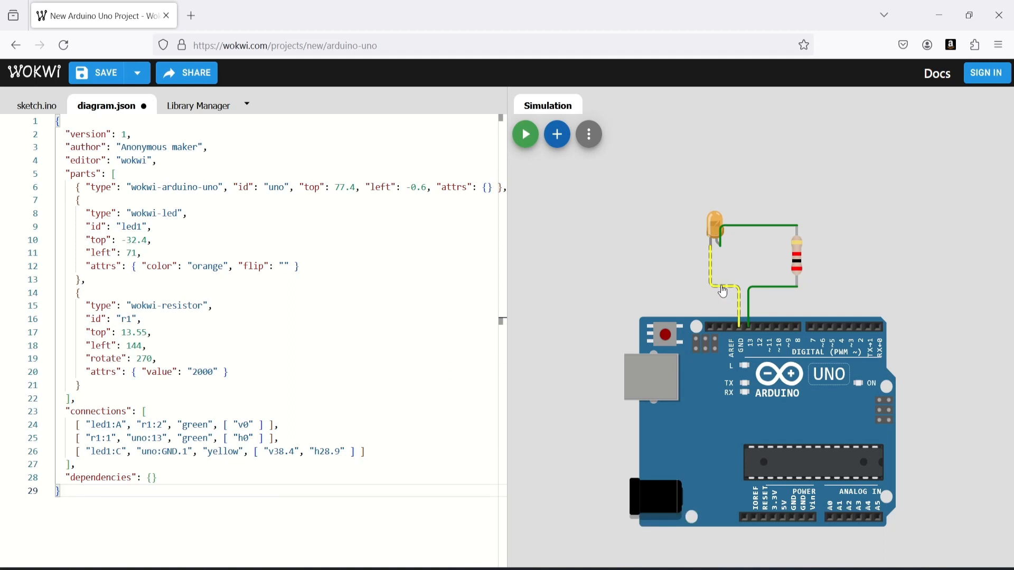
click(240, 373)
click(198, 373)
key(BackSpace)
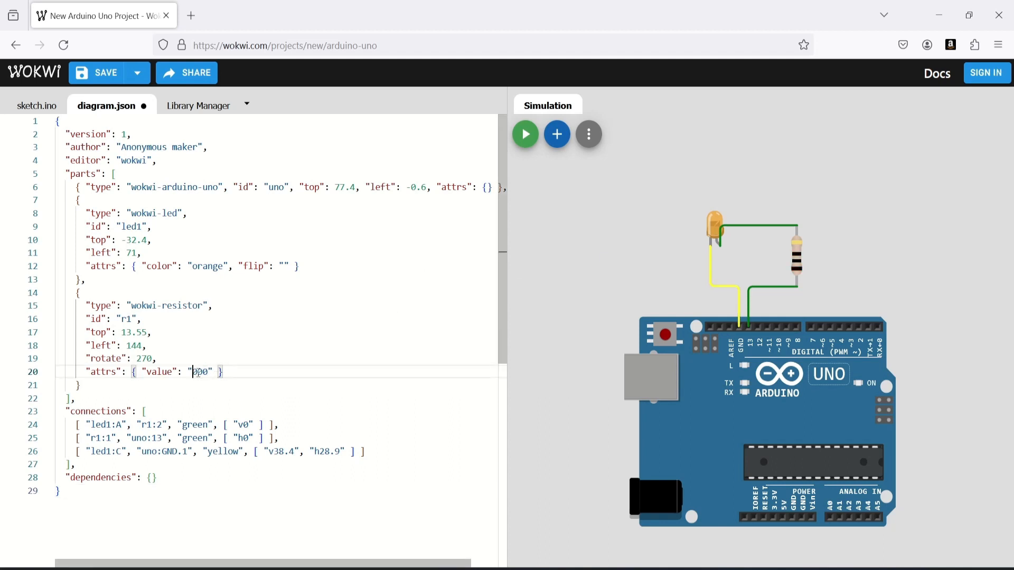
text(100)
click(241, 373)
Change the LED's color attribute in diagram.json to green
double_click(223, 267)
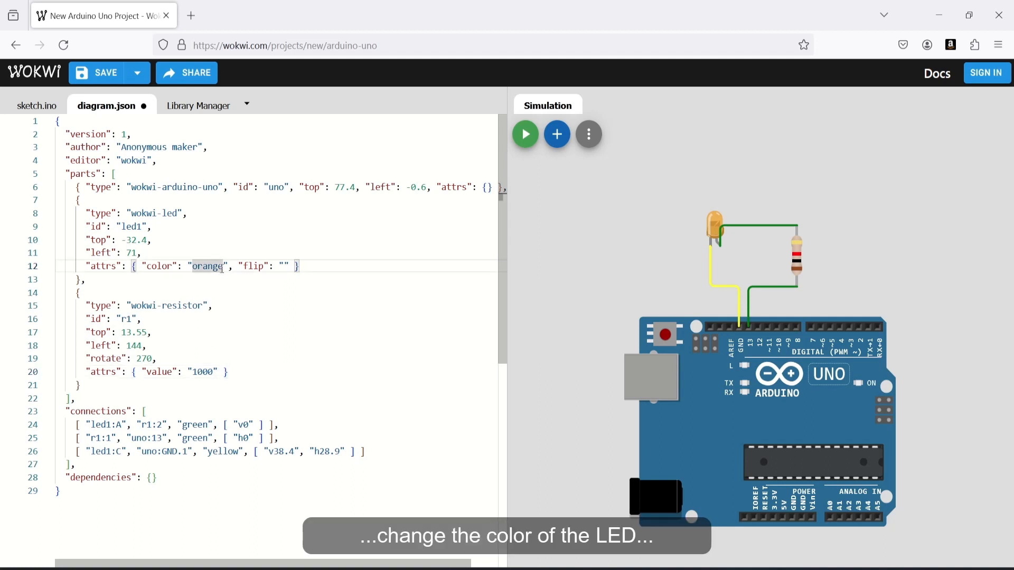
key(BackSpace)
key(BackSpace)
key(BackSpace)
key(BackSpace)
key(BackSpace)
key(BackSpace)
text(f)
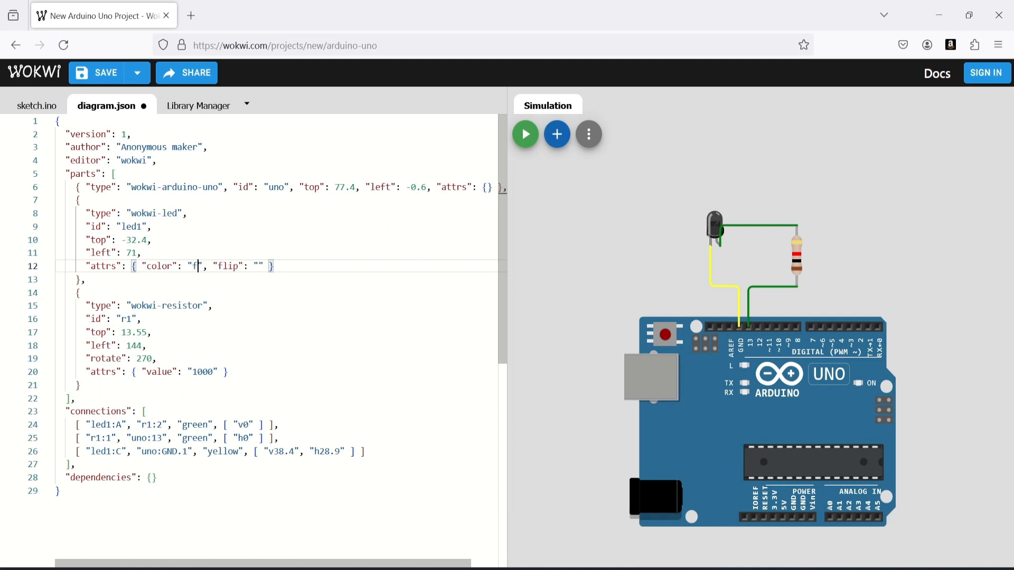
key(BackSpace)
text(green)
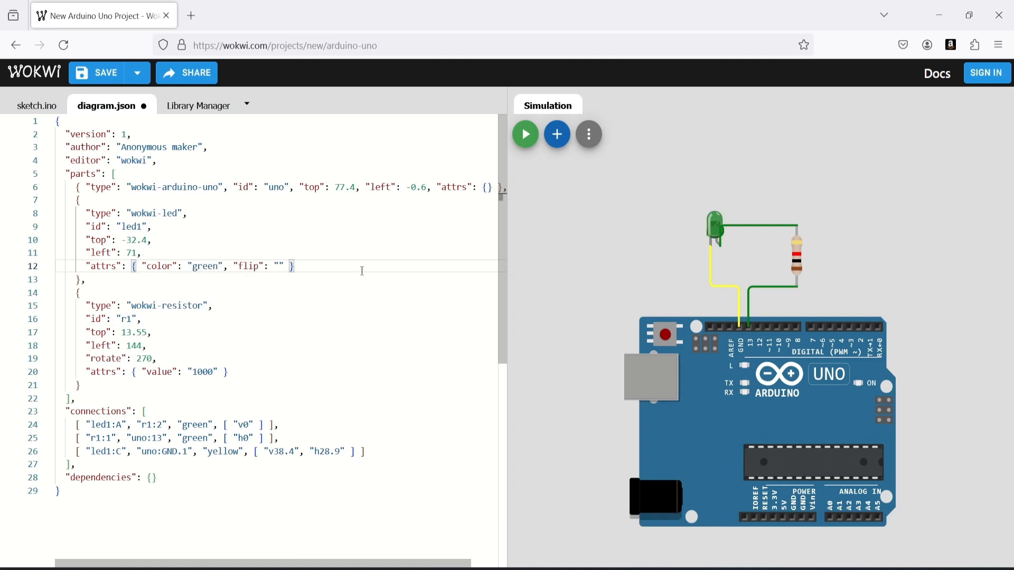
Reposition the LED in diagram.json by setting its top to -58.4 and its left to 76
click(138, 242)
key(BackSpace)
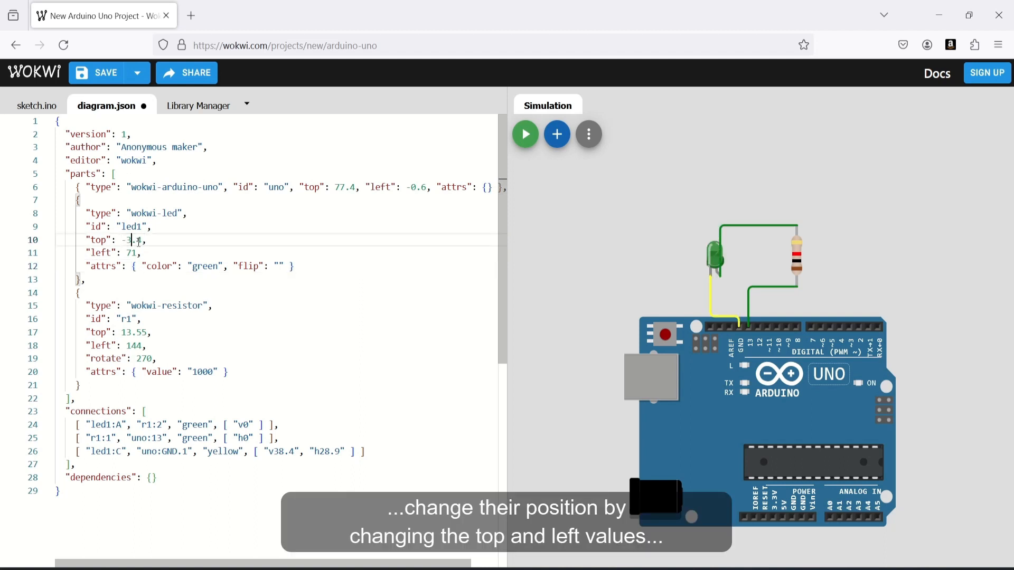
text(8)
key(Left)
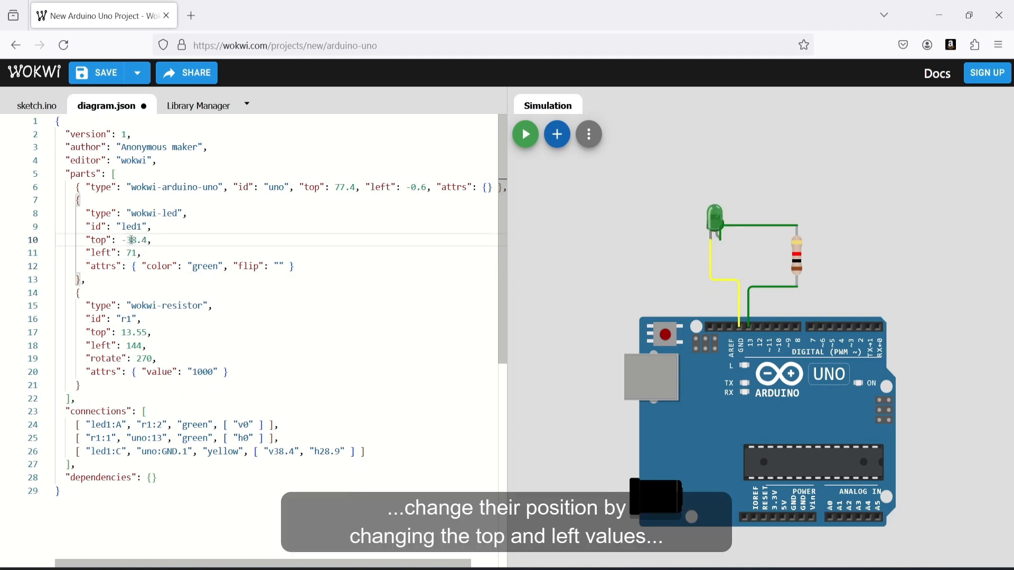
key(BackSpace)
text(5)
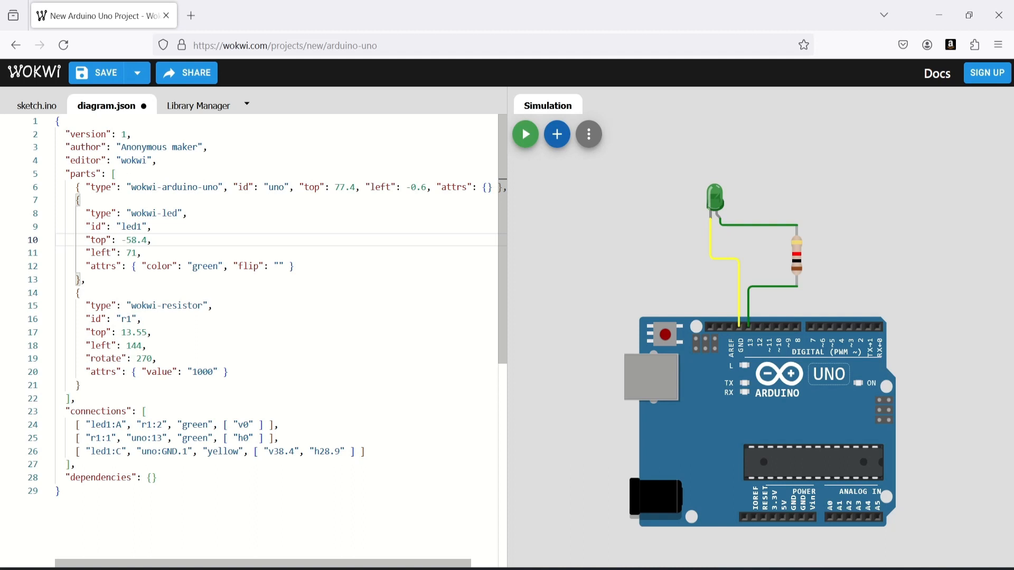
click(135, 255)
key(BackSpace)
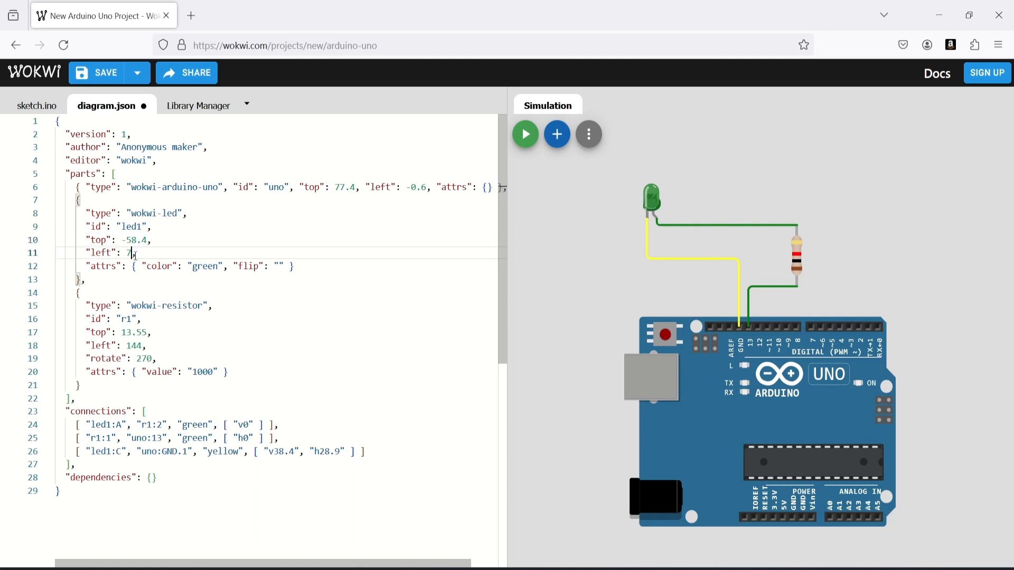
text(6)
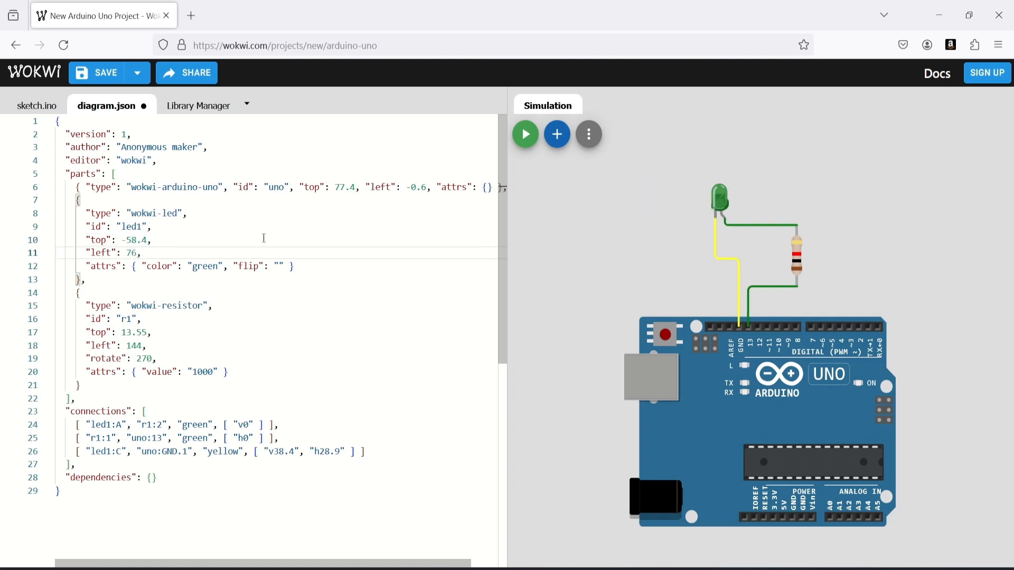
click(264, 239)
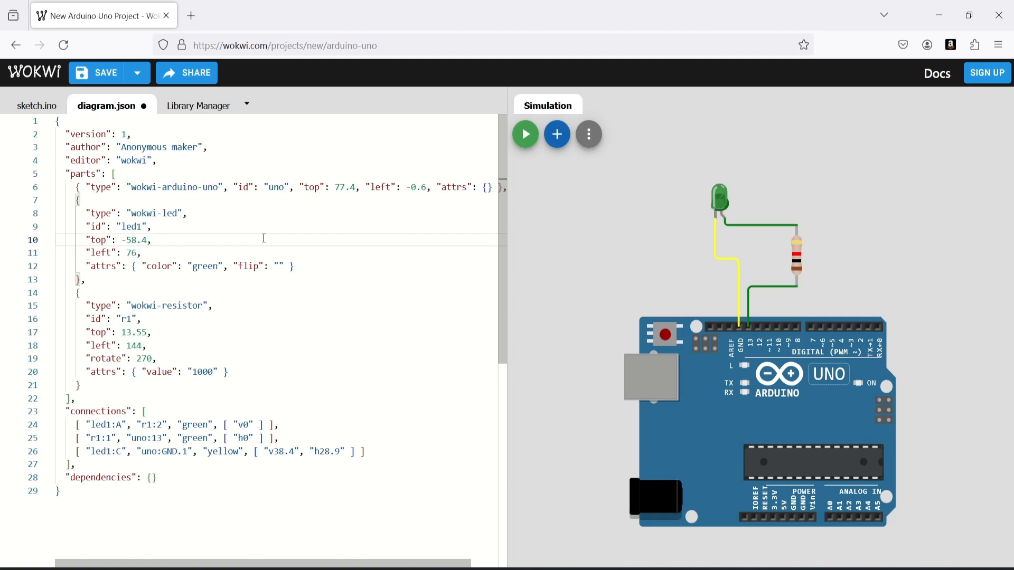
Set the resistor's rotate value in diagram.json to 270
double_click(148, 358)
text(275)
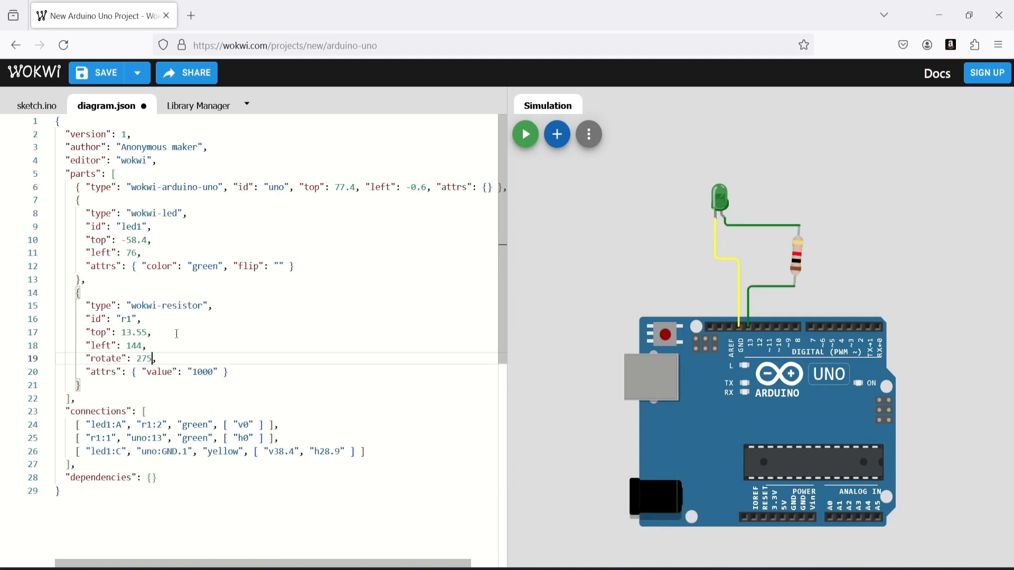
key(BackSpace)
text(0)
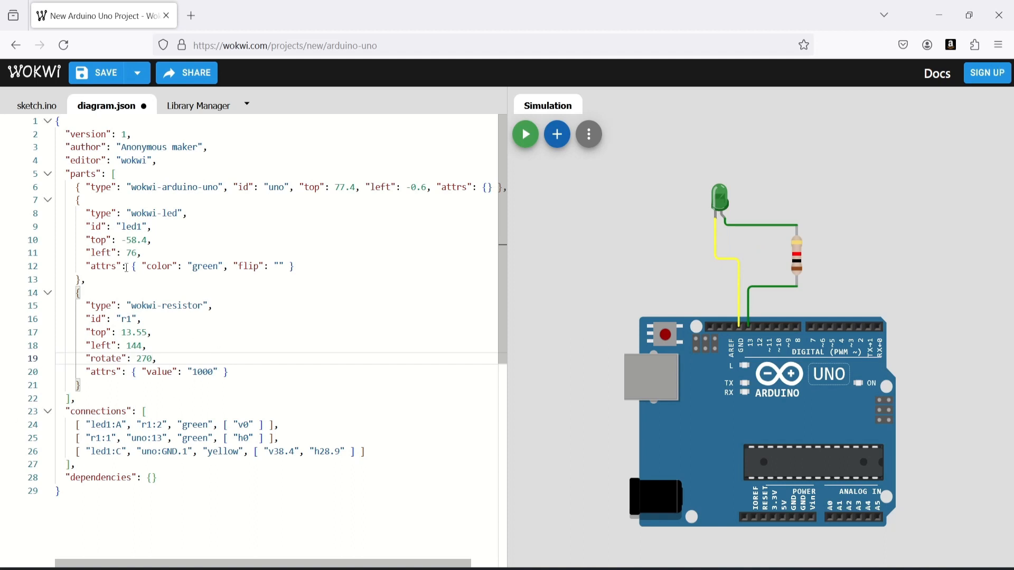
Change the LED-cathode wire's path points in diagram.json to v48.4 and h38.9
click(277, 452)
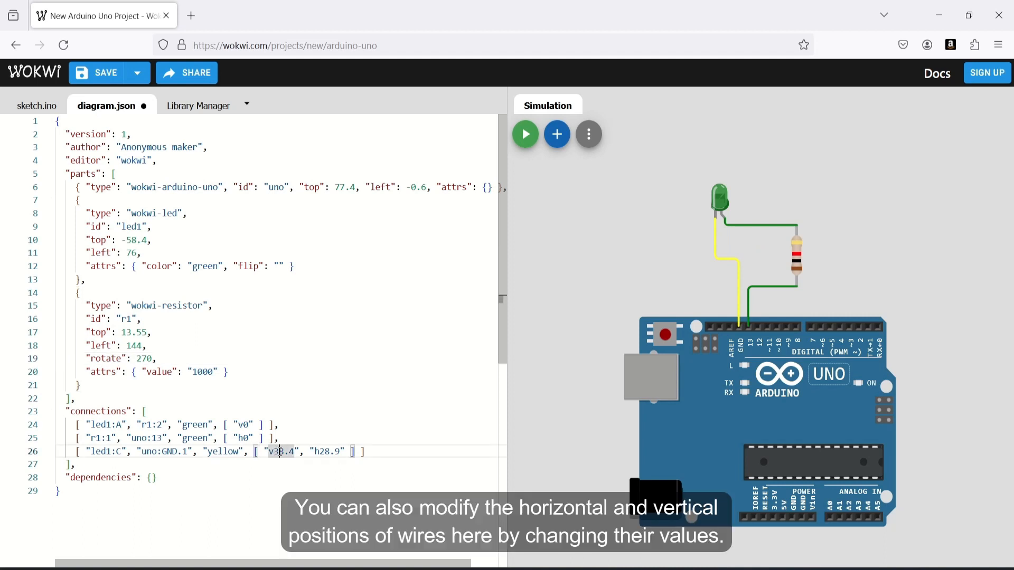
key(BackSpace)
text(4)
click(325, 452)
key(BackSpace)
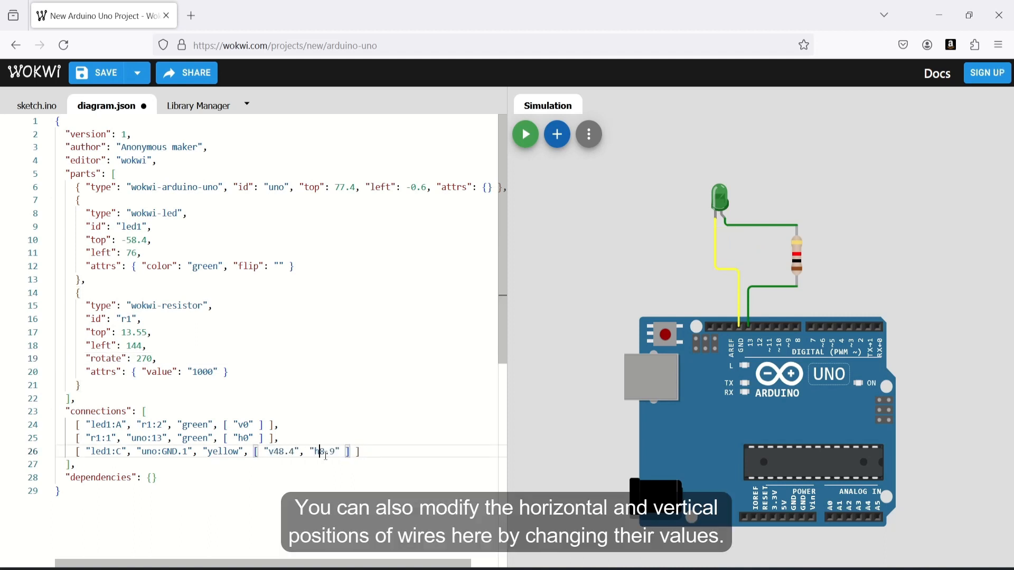
text(3)
click(388, 414)
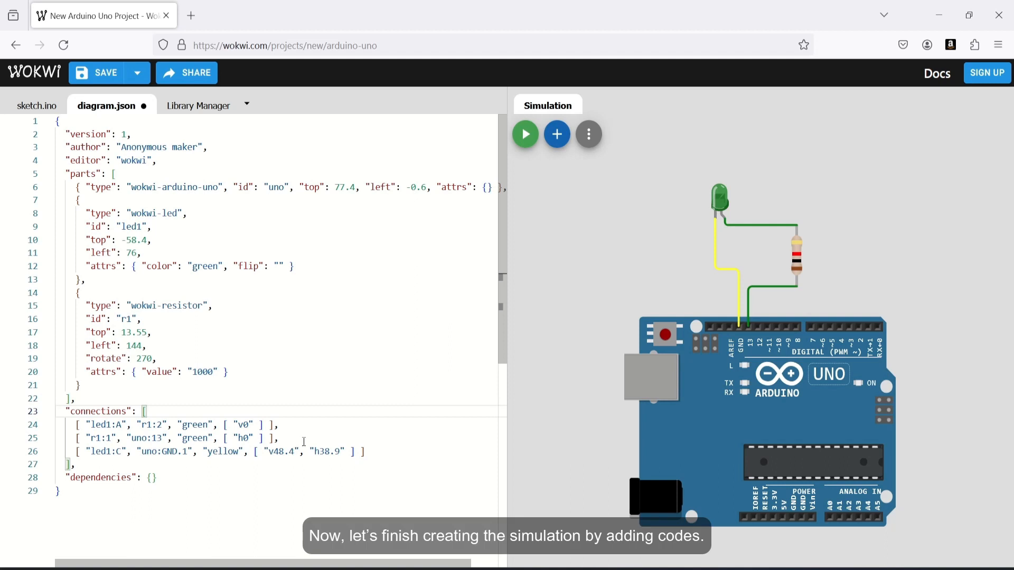
click(305, 441)
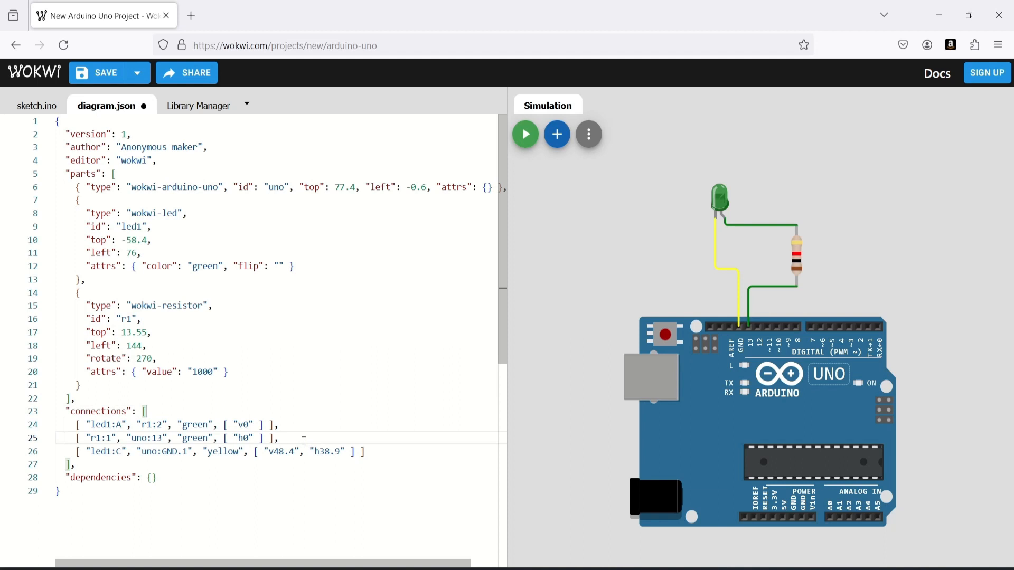
Copy the pinMode(13, OUTPUT); line from the blinking LED text file into the setup() function of sketch.ino
click(24, 106)
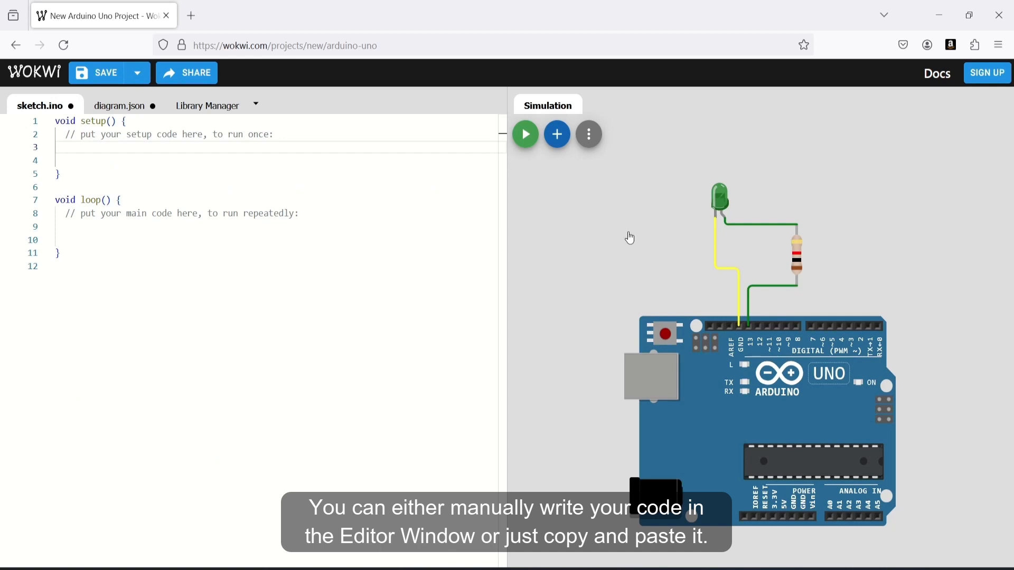
click(696, 569)
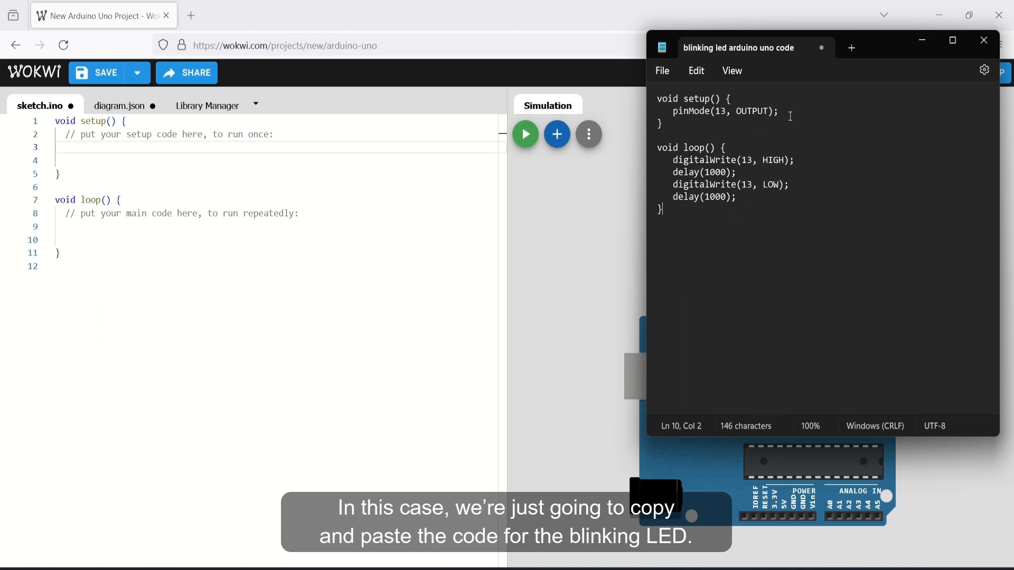
drag(780, 112, 673, 114)
right_click(695, 117)
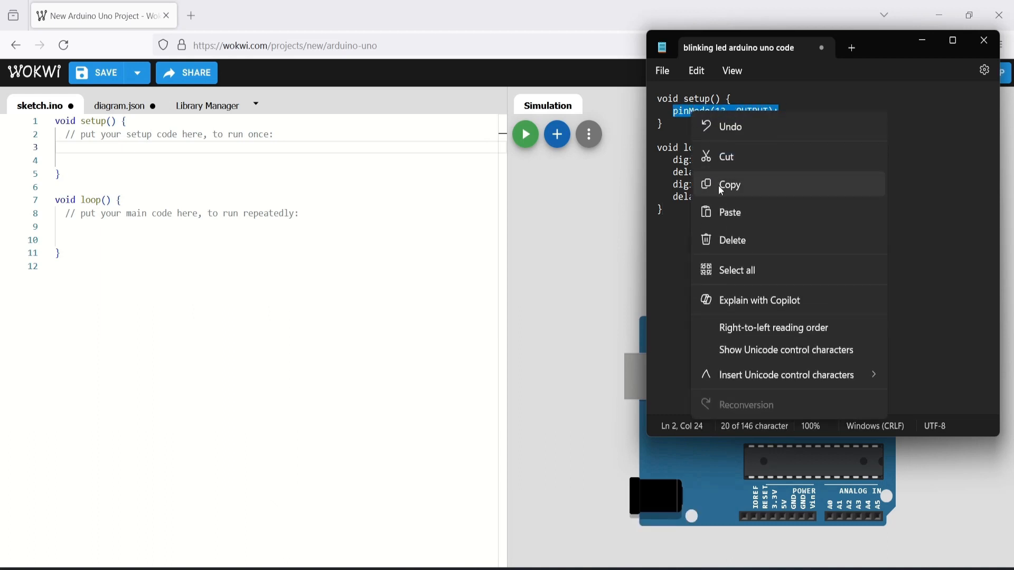
click(718, 182)
click(127, 148)
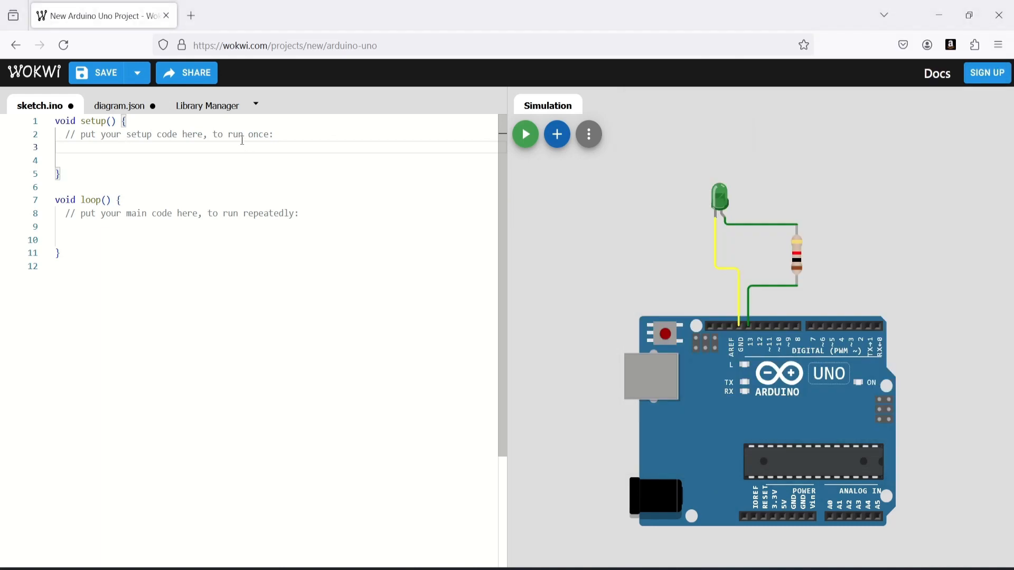
key(ctrl+v)
Copy the four digitalWrite and delay lines from the text file into the loop() function of sketch.ino
key(alt+Tab)
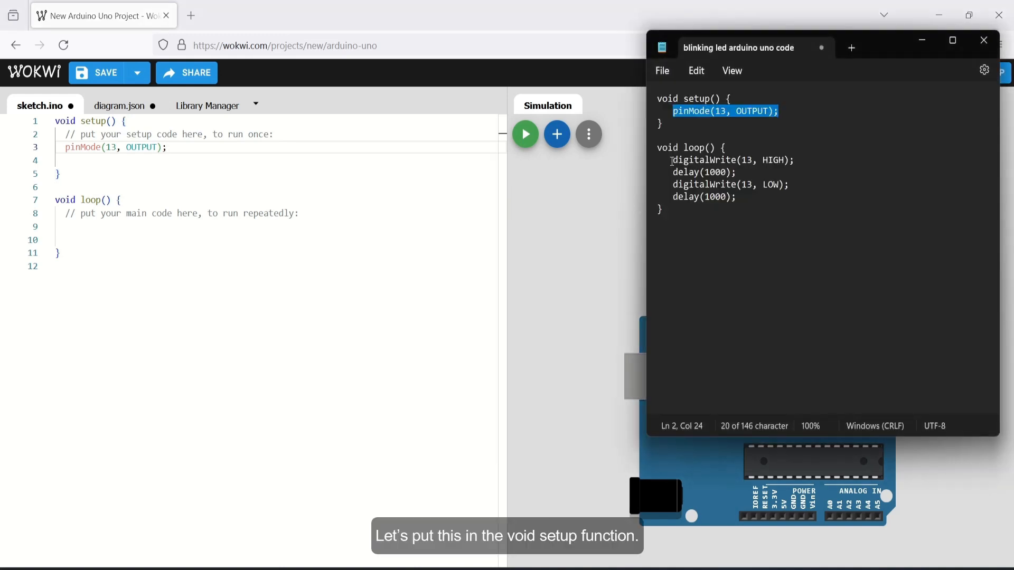
drag(675, 159, 752, 198)
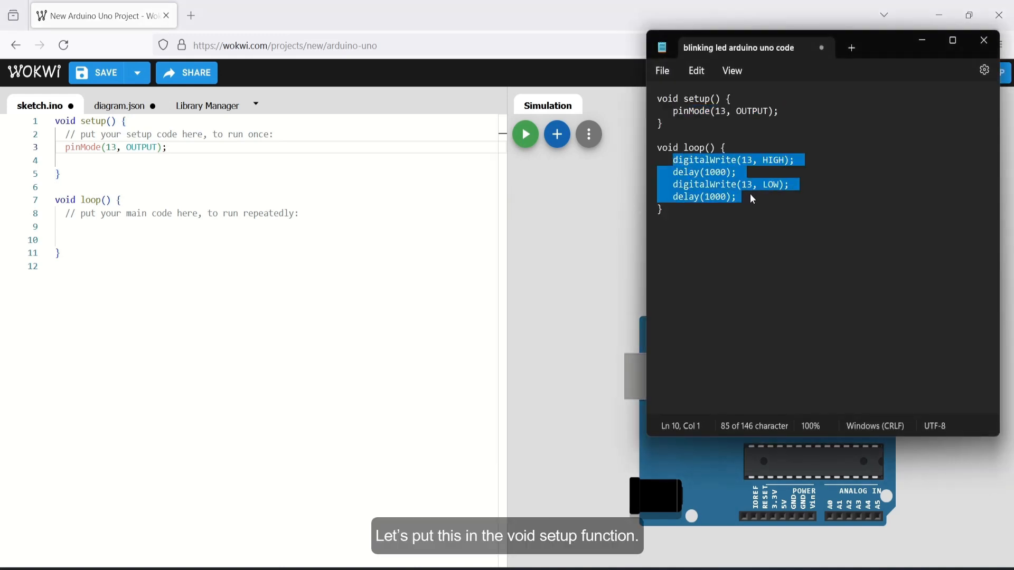
right_click(736, 188)
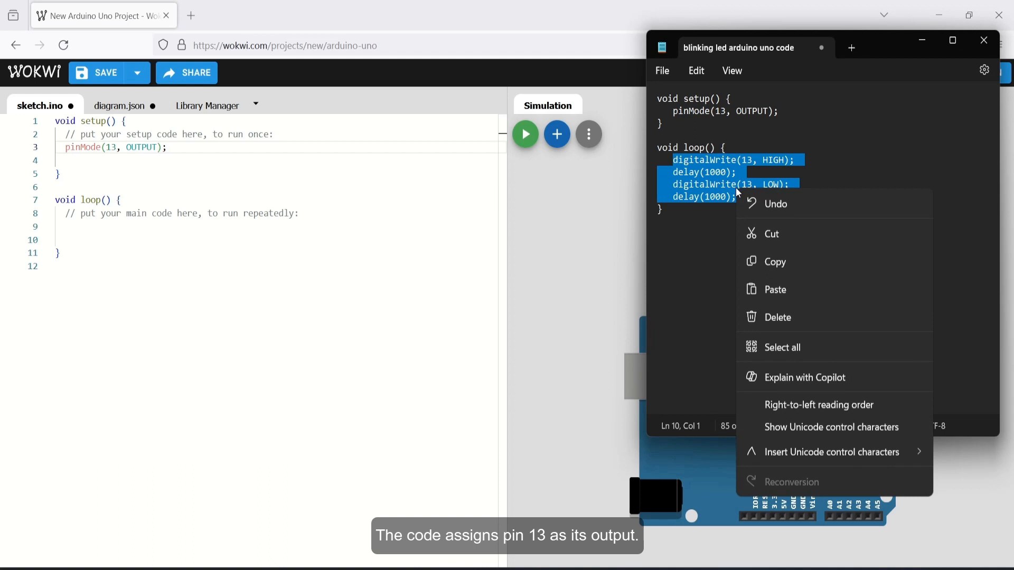
click(823, 271)
click(384, 221)
key(Return)
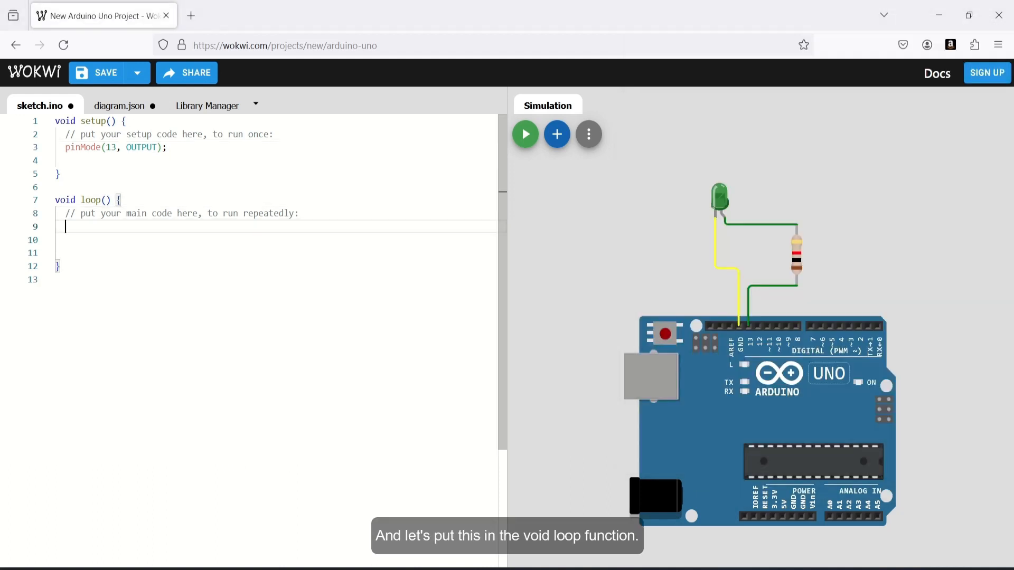
key(ctrl+v)
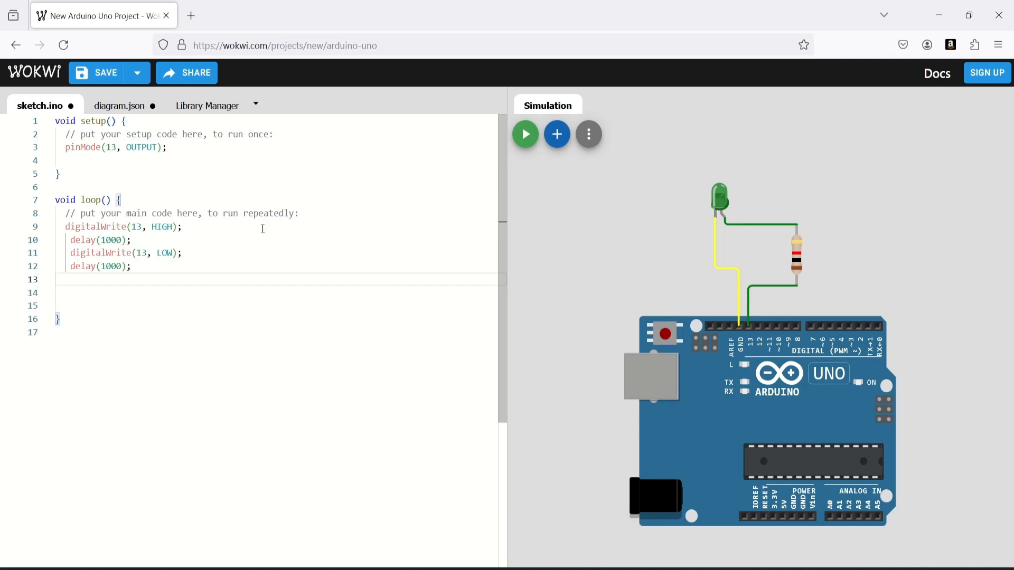
Start the simulation to run the blinking LED sketch
click(196, 227)
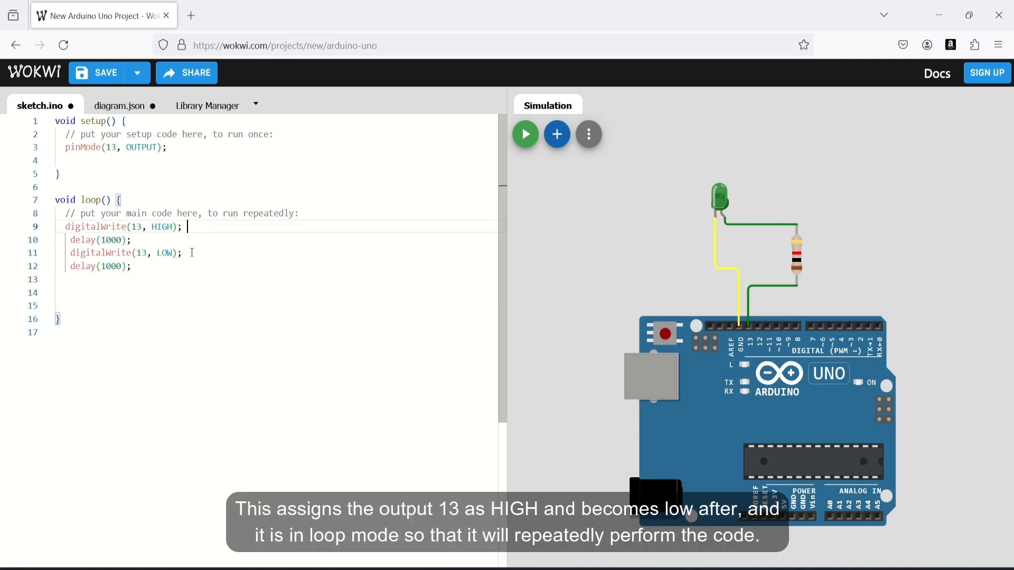
click(194, 256)
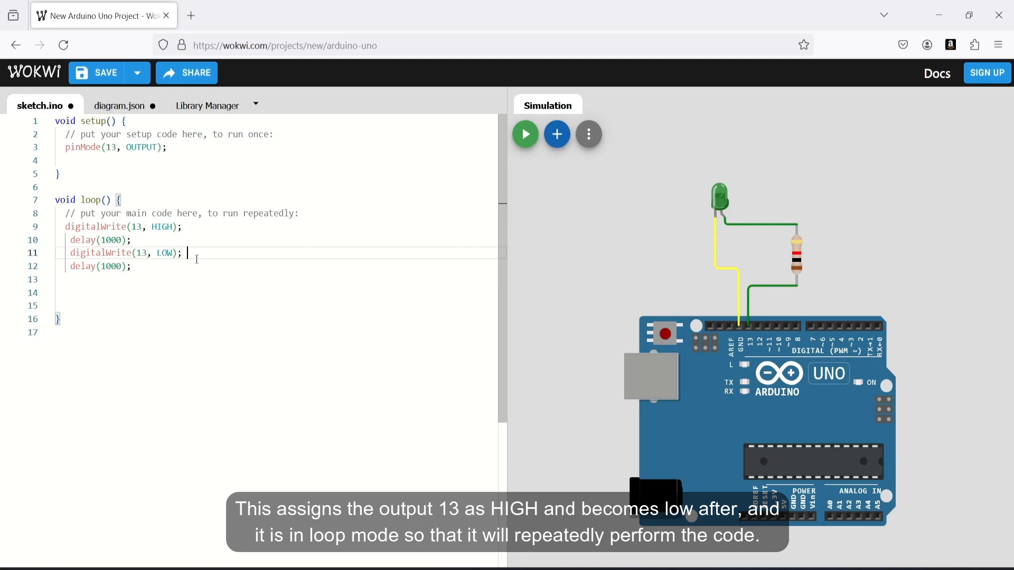
click(160, 241)
click(137, 267)
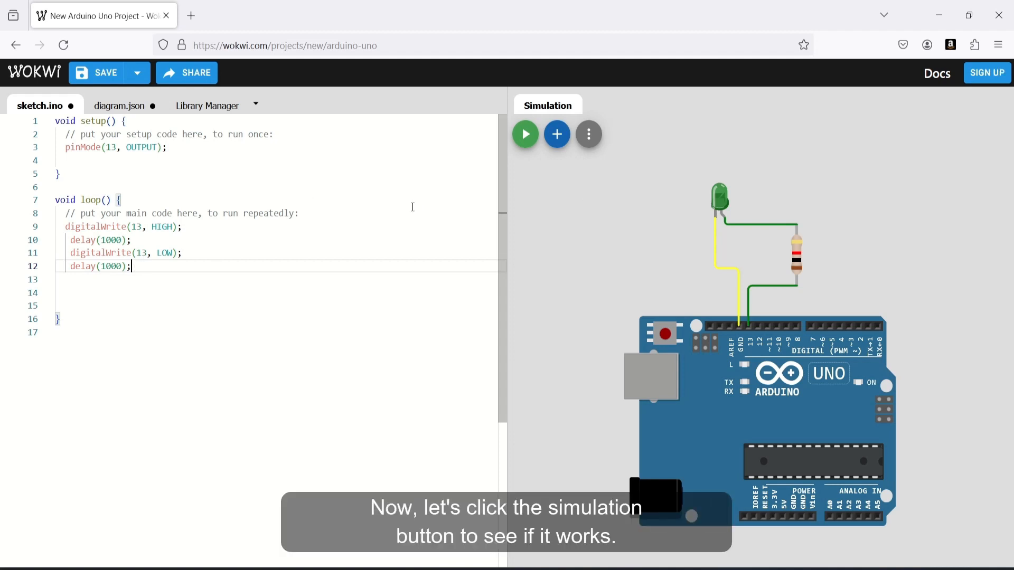
click(524, 138)
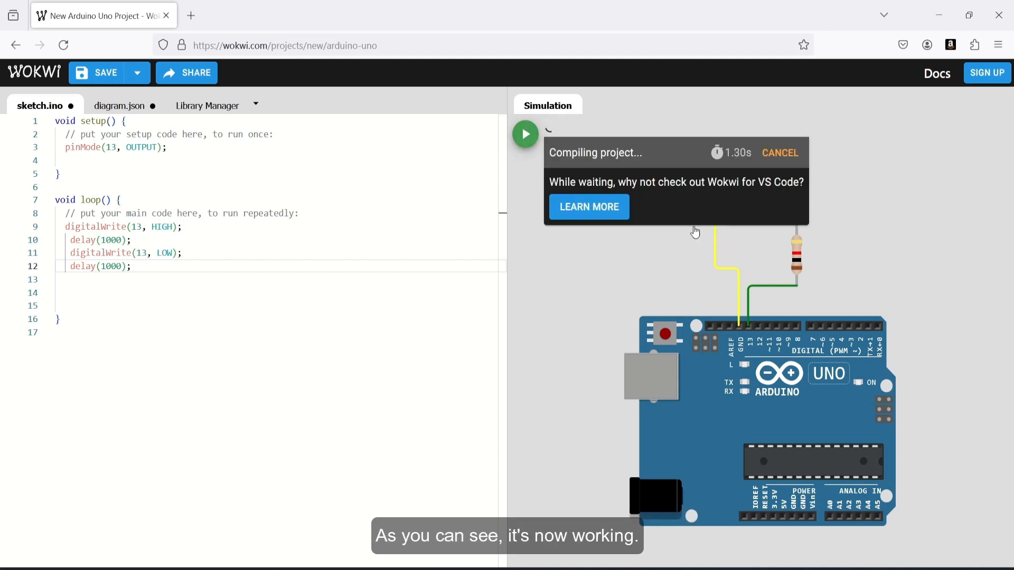